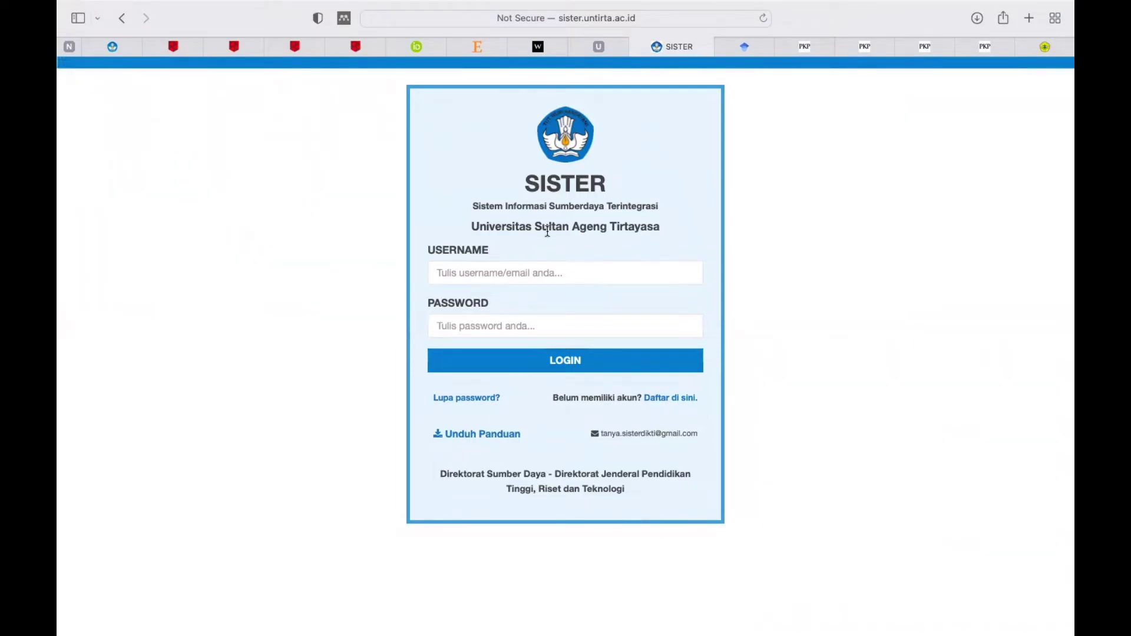
Log in to SISTER using the saved account username and password
{"action": "left_click", "coordinate": [510, 278]}
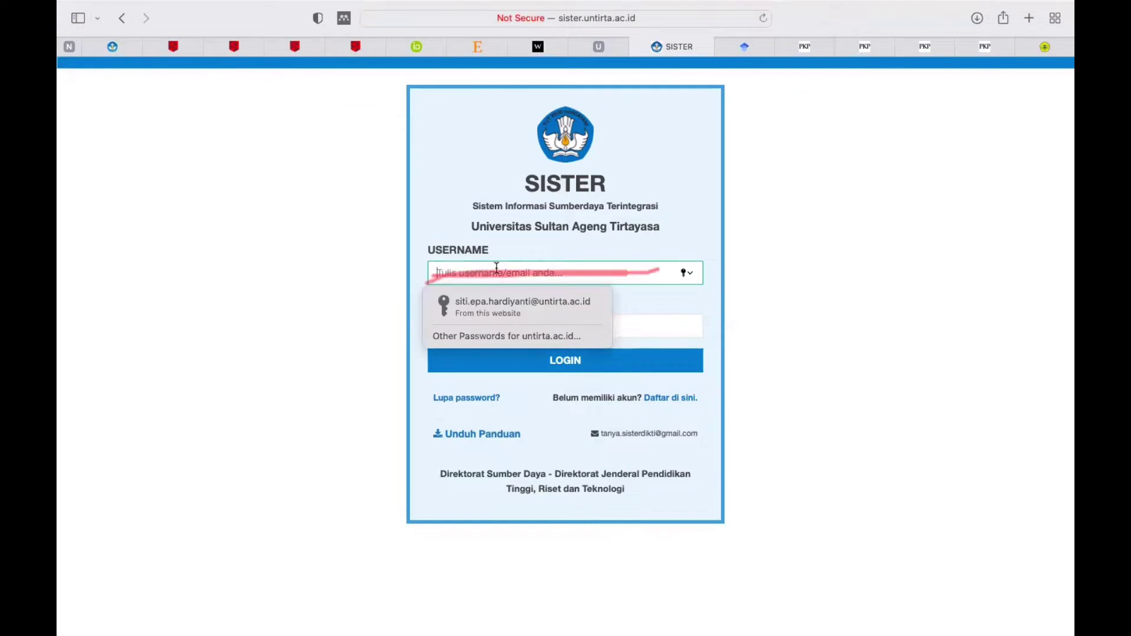
{"action": "left_click", "coordinate": [507, 305]}
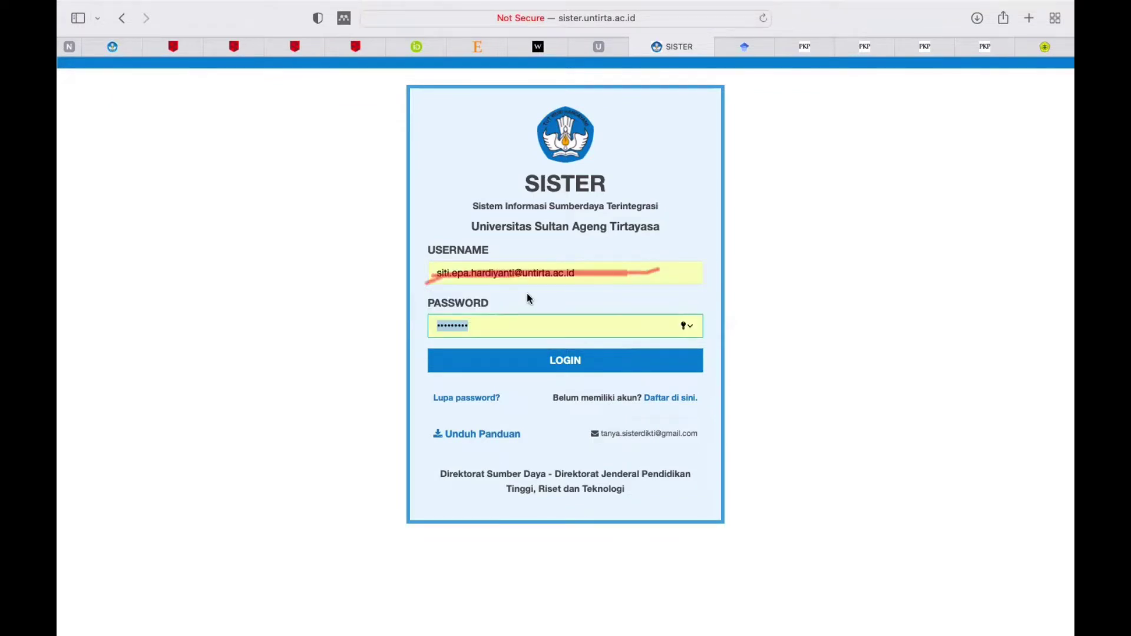
{"action": "left_click", "coordinate": [592, 369]}
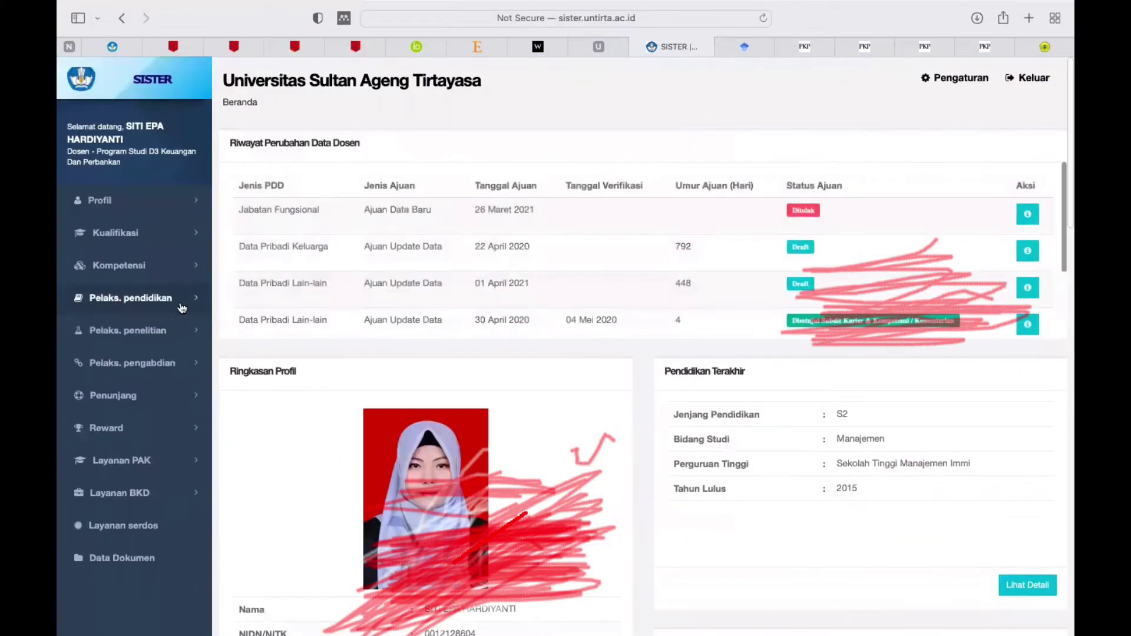
Open the Penelitian list in the Pelaksanaan penelitian section
{"action": "left_click", "coordinate": [158, 331]}
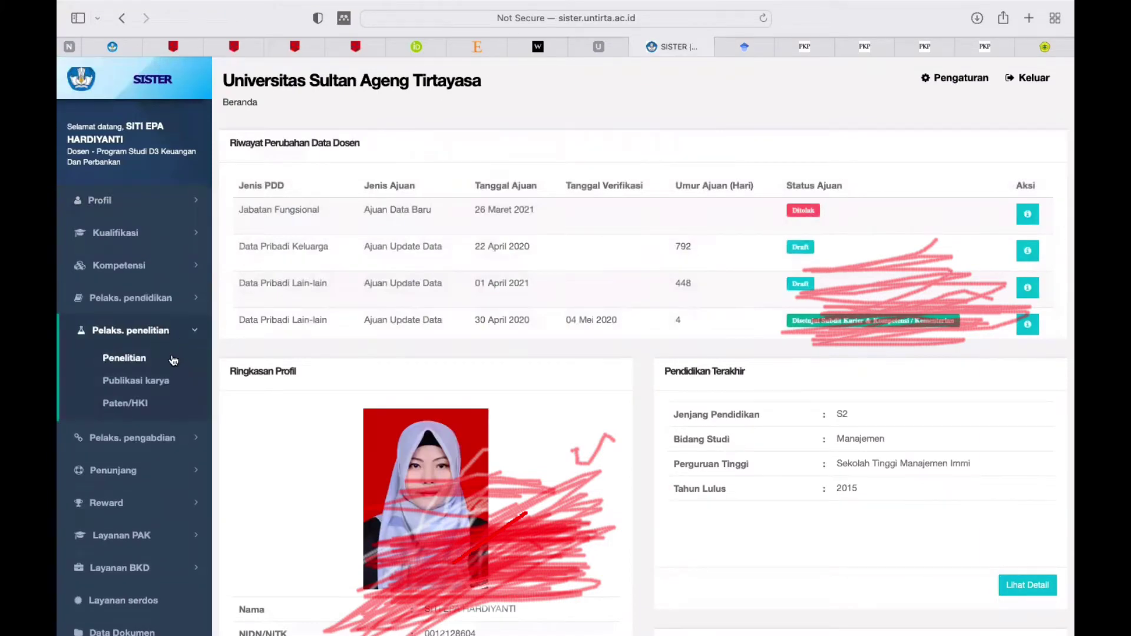
{"action": "scroll", "coordinate": [172, 356], "scroll_direction": "down", "scroll_amount": 5}
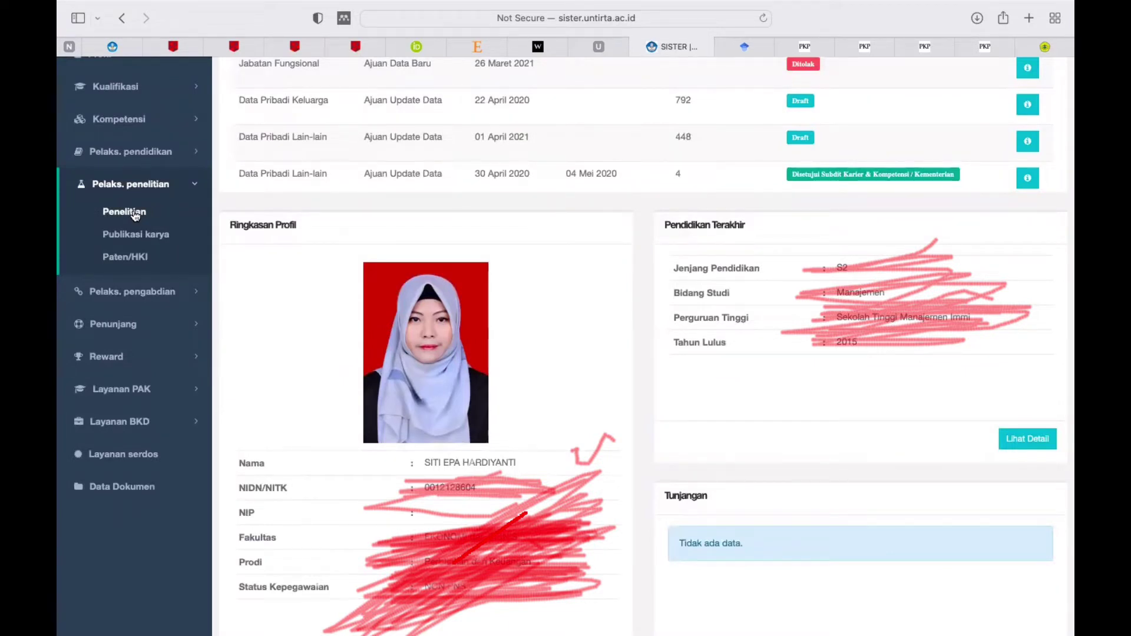
{"action": "left_click", "coordinate": [138, 212]}
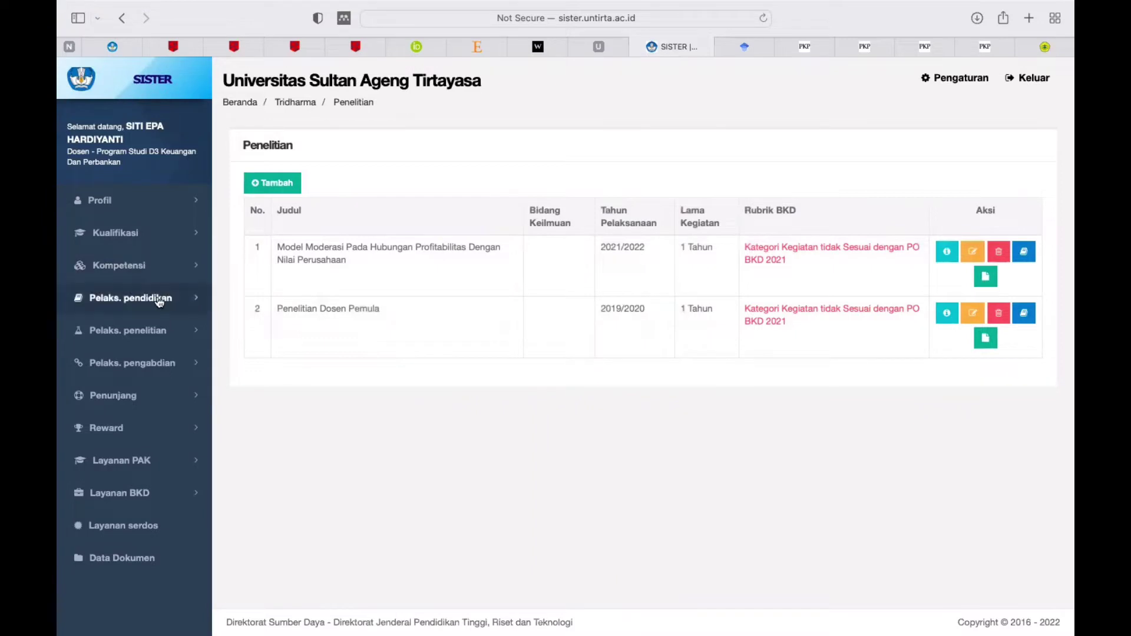
Open the Publikasi karya list under Pelaksanaan penelitian and start a new publication entry
{"action": "left_click", "coordinate": [154, 333]}
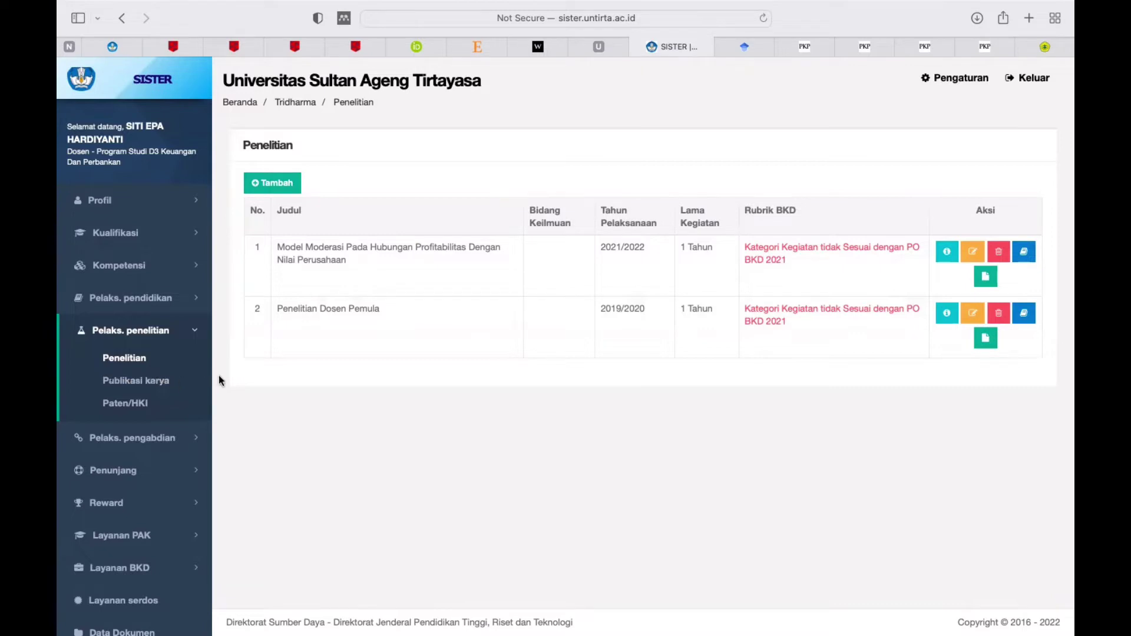
{"action": "left_click", "coordinate": [153, 382]}
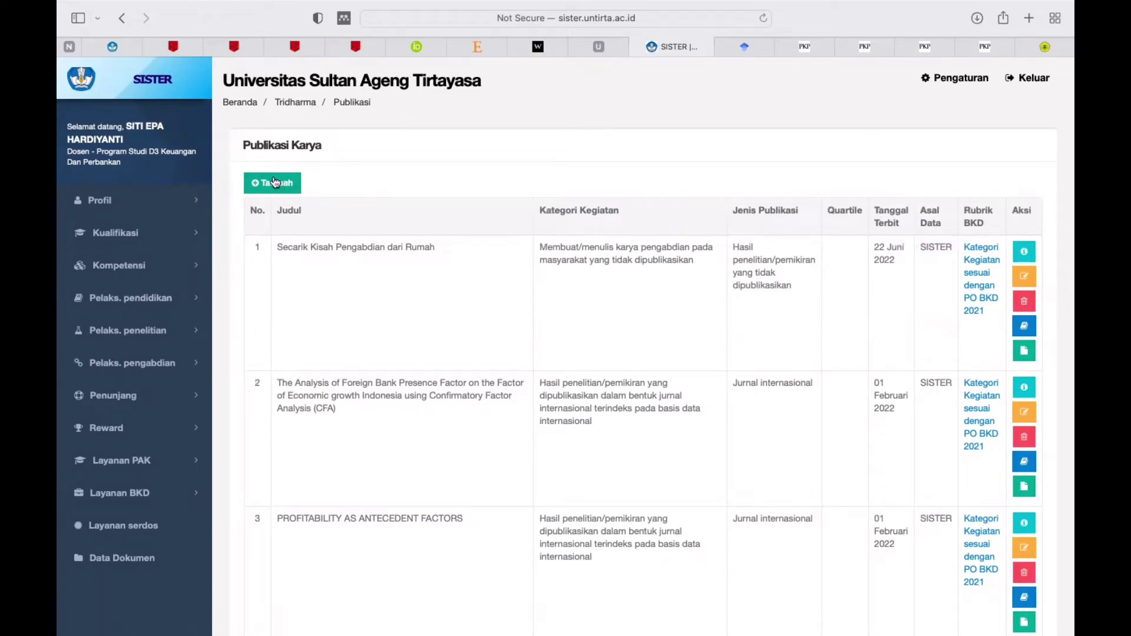
{"action": "left_click", "coordinate": [275, 182]}
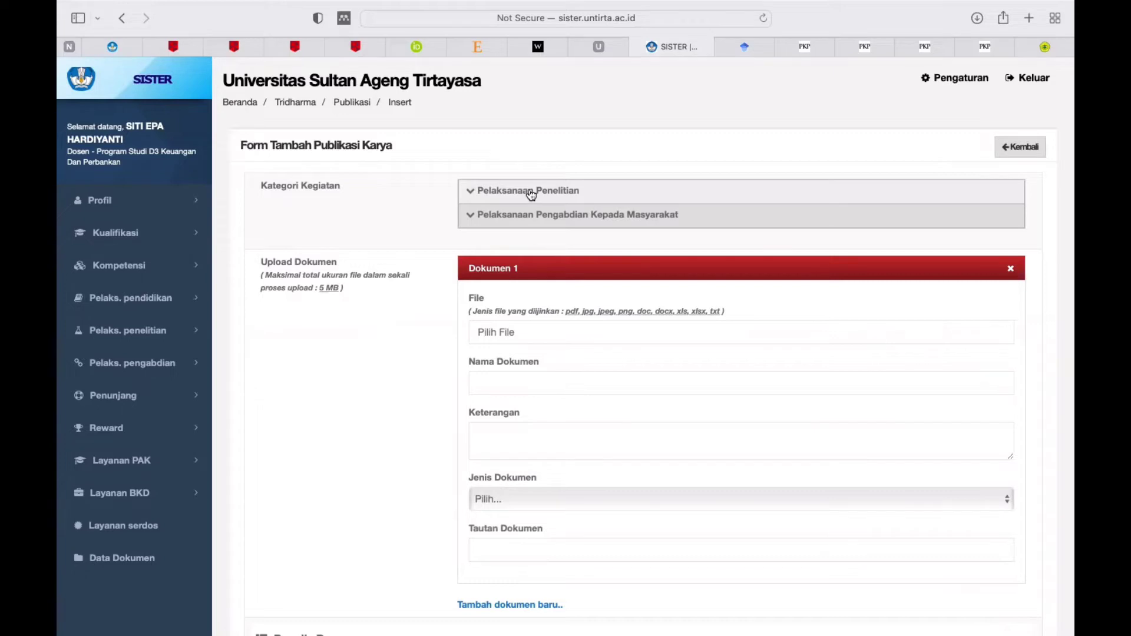
Expand the activity category Pelaksanaan Penelitian and its group "Menghasilkan Karya Ilmiah sesuai dengan bidangnya" to review the options
{"action": "left_click", "coordinate": [473, 193]}
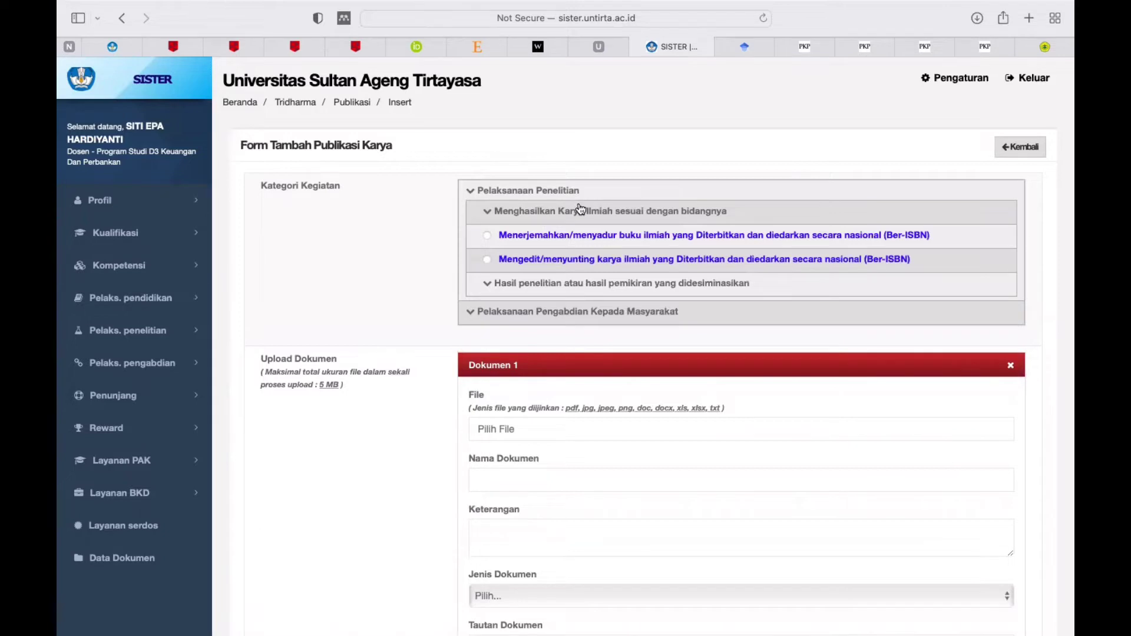
{"action": "left_click", "coordinate": [487, 214]}
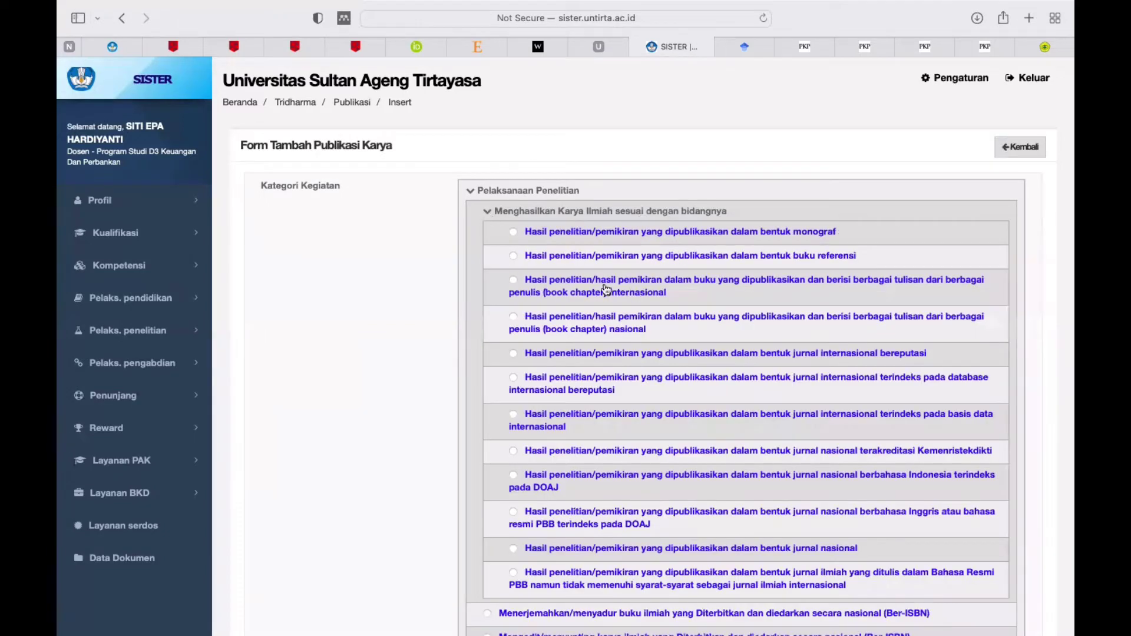
{"action": "scroll", "coordinate": [607, 289], "scroll_direction": "down", "scroll_amount": 5}
{"action": "scroll", "coordinate": [606, 289], "scroll_direction": "up", "scroll_amount": 5}
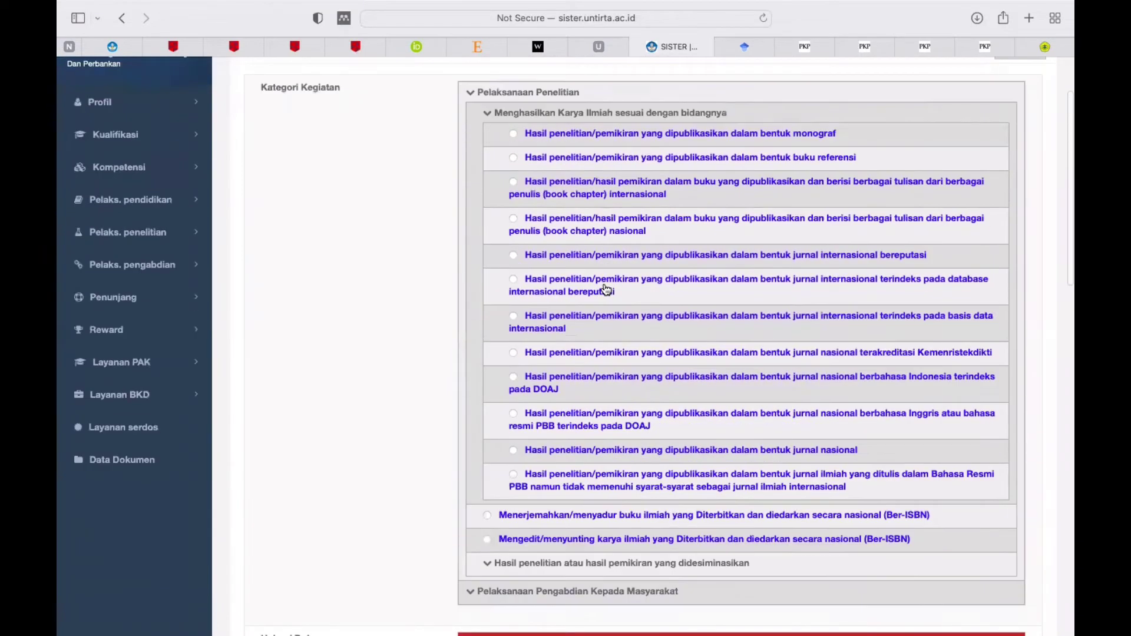
{"action": "scroll", "coordinate": [606, 289], "scroll_direction": "down", "scroll_amount": 1}
{"action": "scroll", "coordinate": [606, 290], "scroll_direction": "up", "scroll_amount": 1}
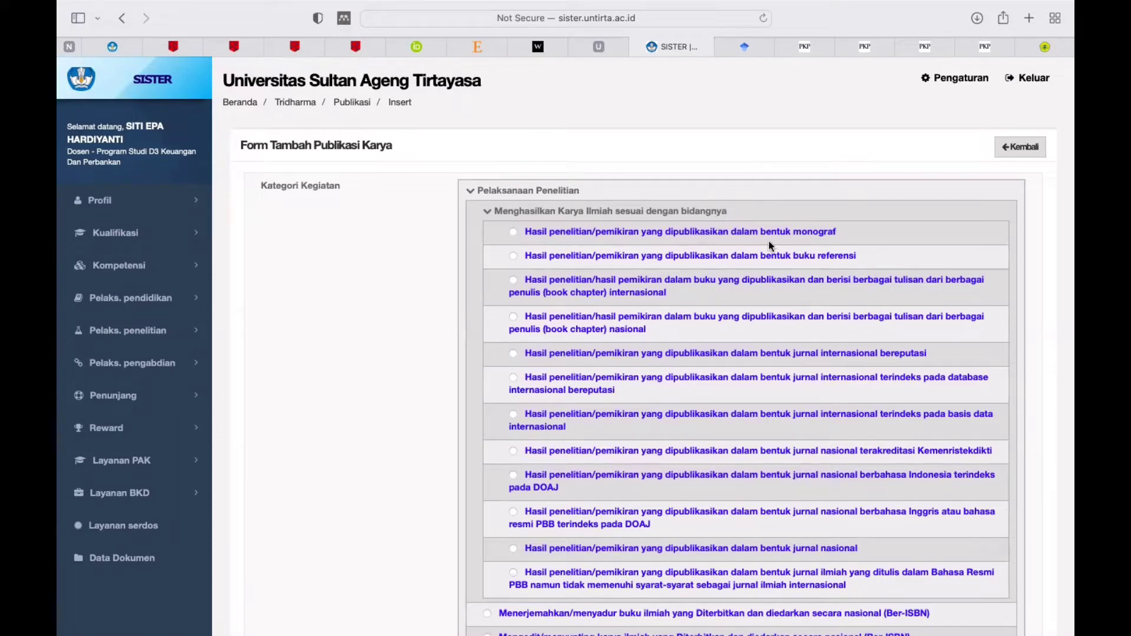
Try the book categories one after another: monograf, buku referensi, book chapter internasional and book chapter nasional
{"action": "left_click", "coordinate": [513, 232]}
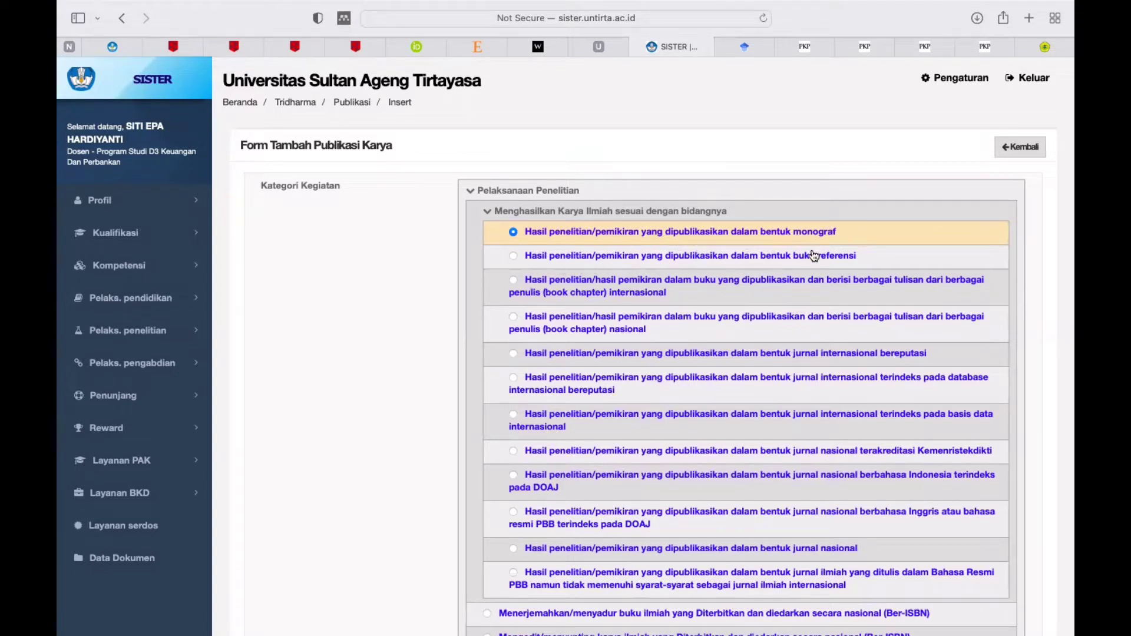
{"action": "left_click", "coordinate": [513, 256]}
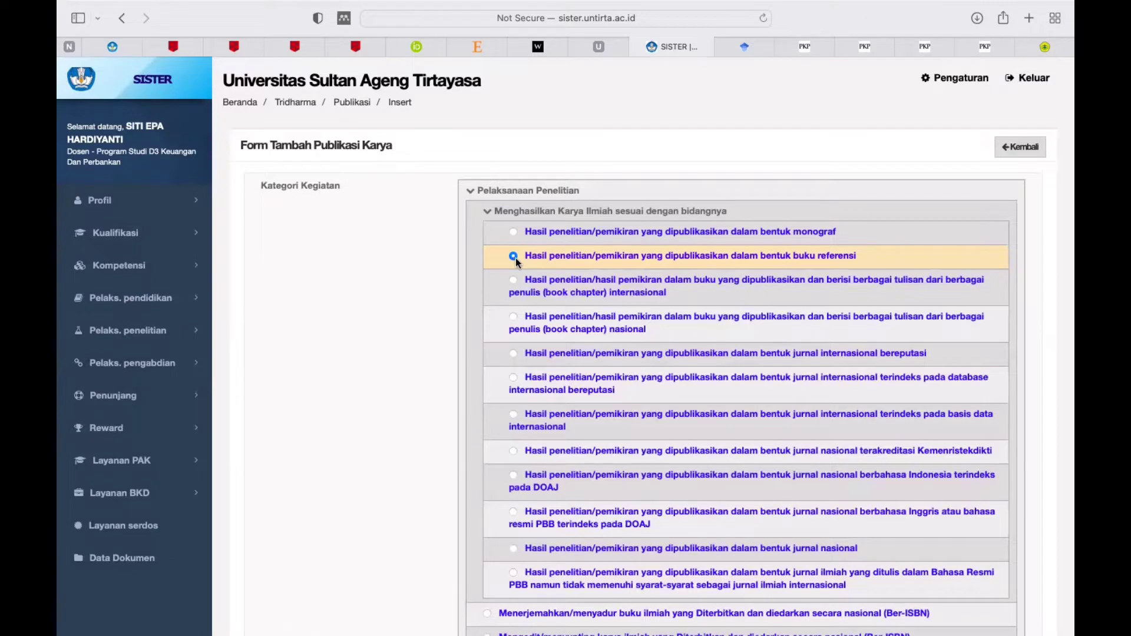
{"action": "scroll", "coordinate": [514, 258], "scroll_direction": "down", "scroll_amount": 1}
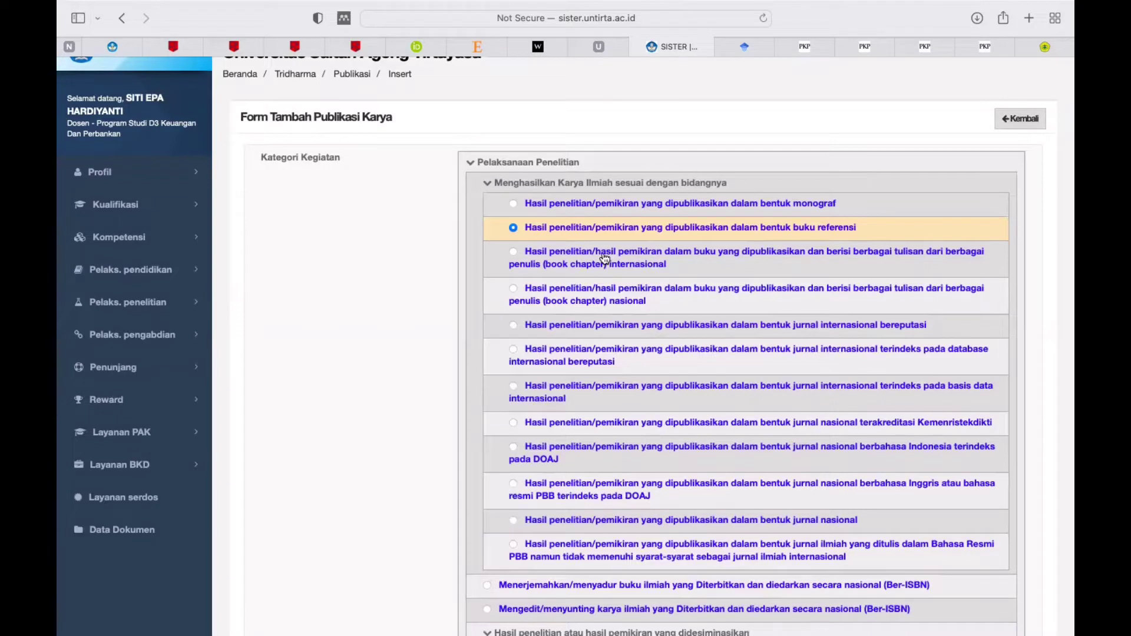
{"action": "left_click", "coordinate": [512, 253]}
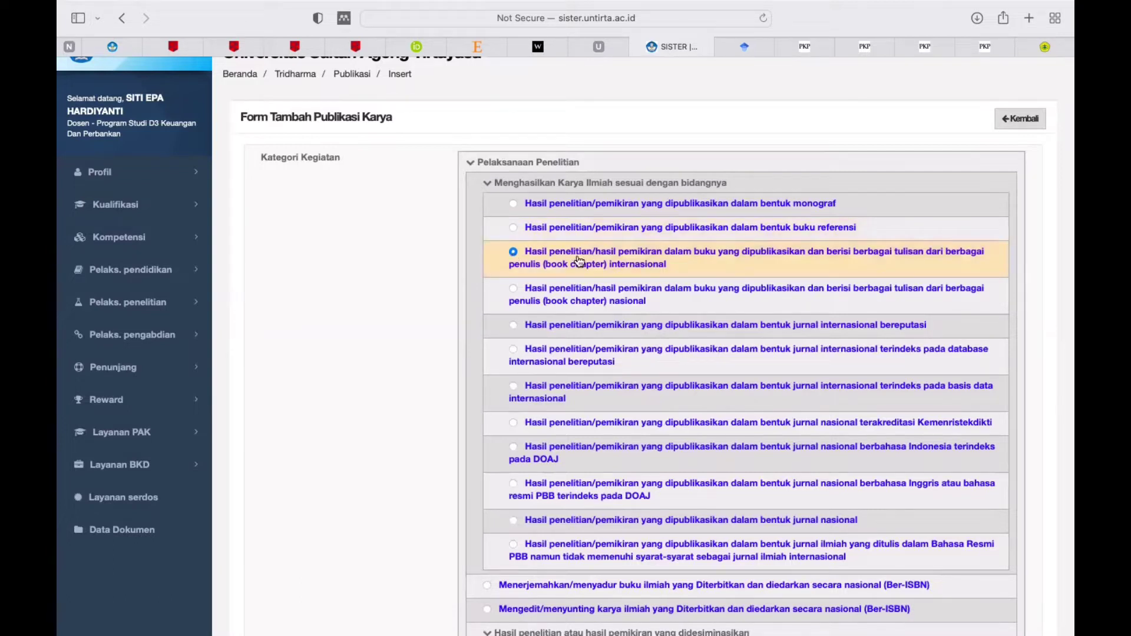
{"action": "left_click", "coordinate": [512, 289]}
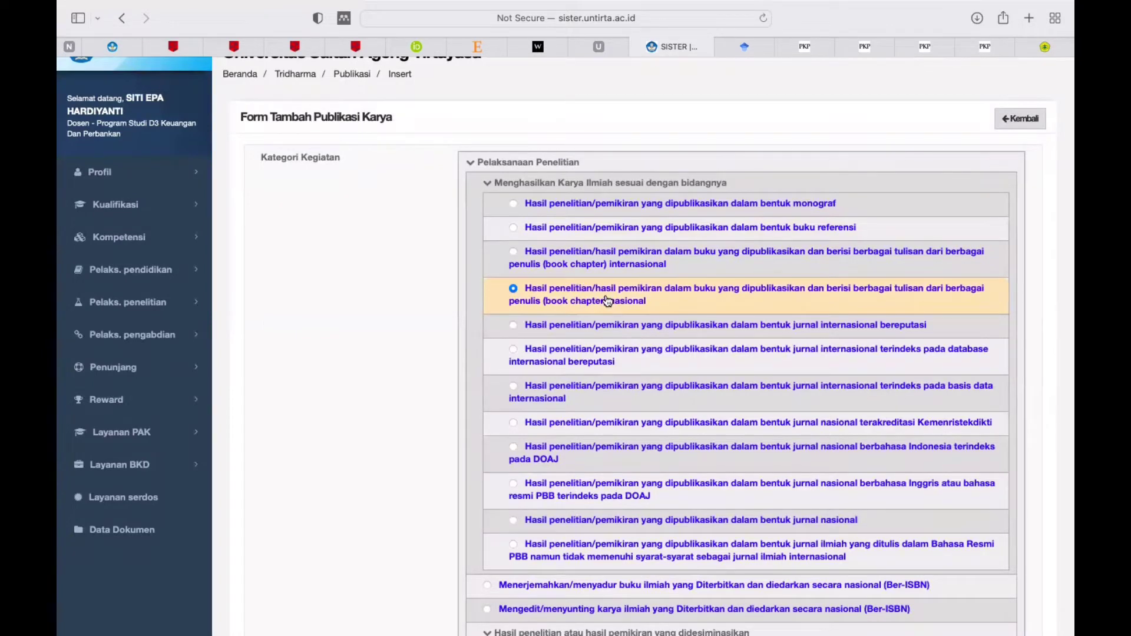
Try the international journal categories in turn: bereputasi, terindeks pada database internasional bereputasi, and terindeks pada basis data internasional
{"action": "left_click", "coordinate": [511, 325]}
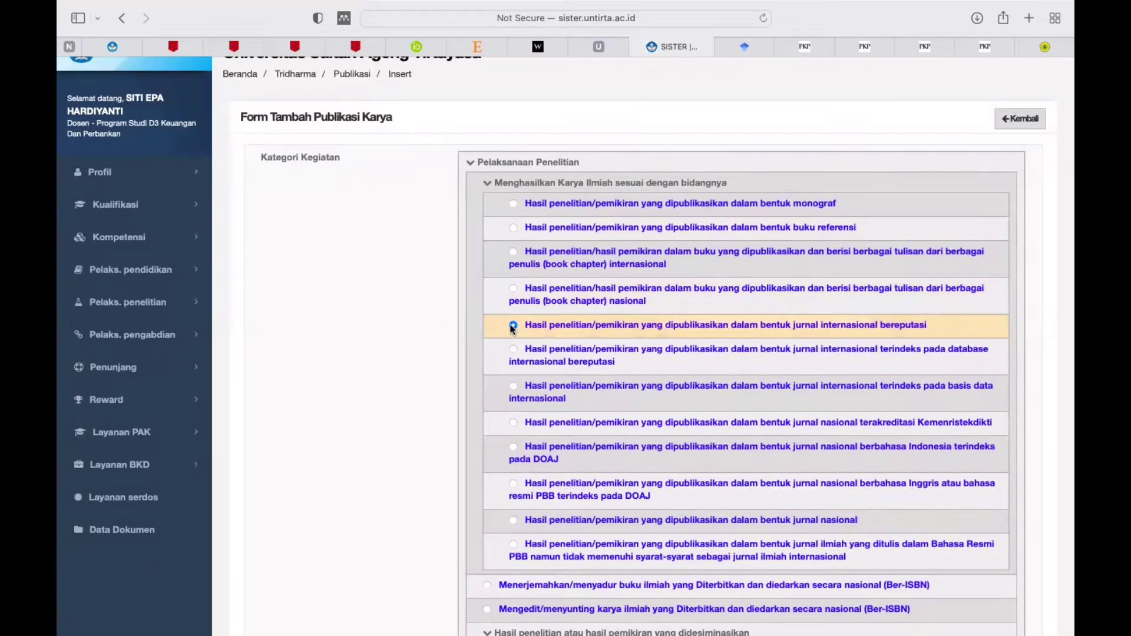
{"action": "scroll", "coordinate": [511, 328], "scroll_direction": "down", "scroll_amount": 2}
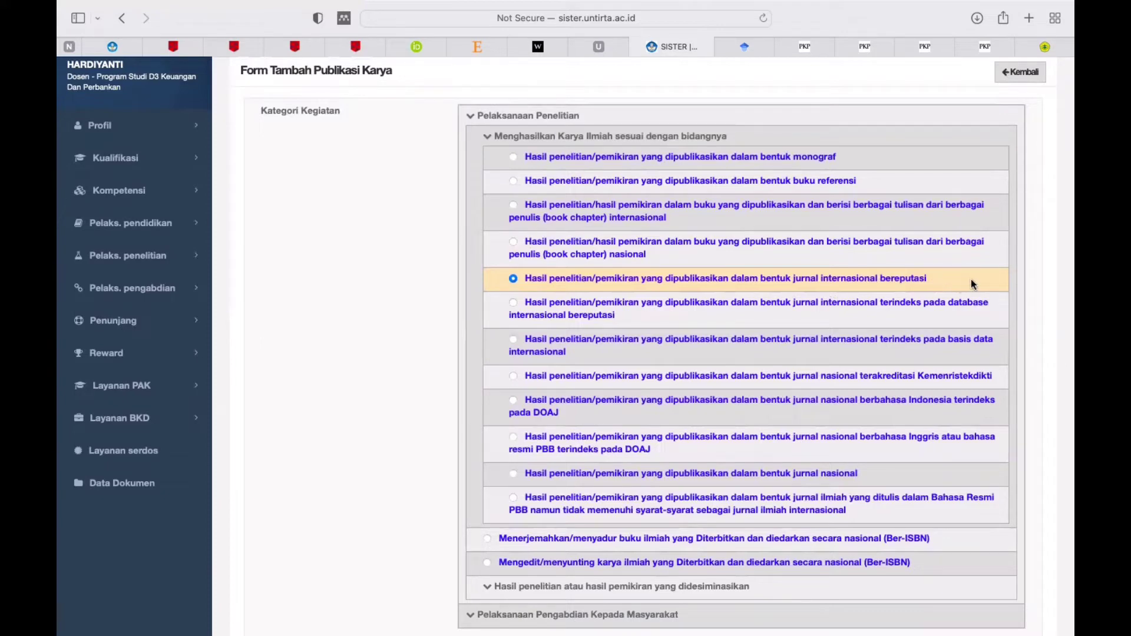
{"action": "left_click", "coordinate": [513, 305]}
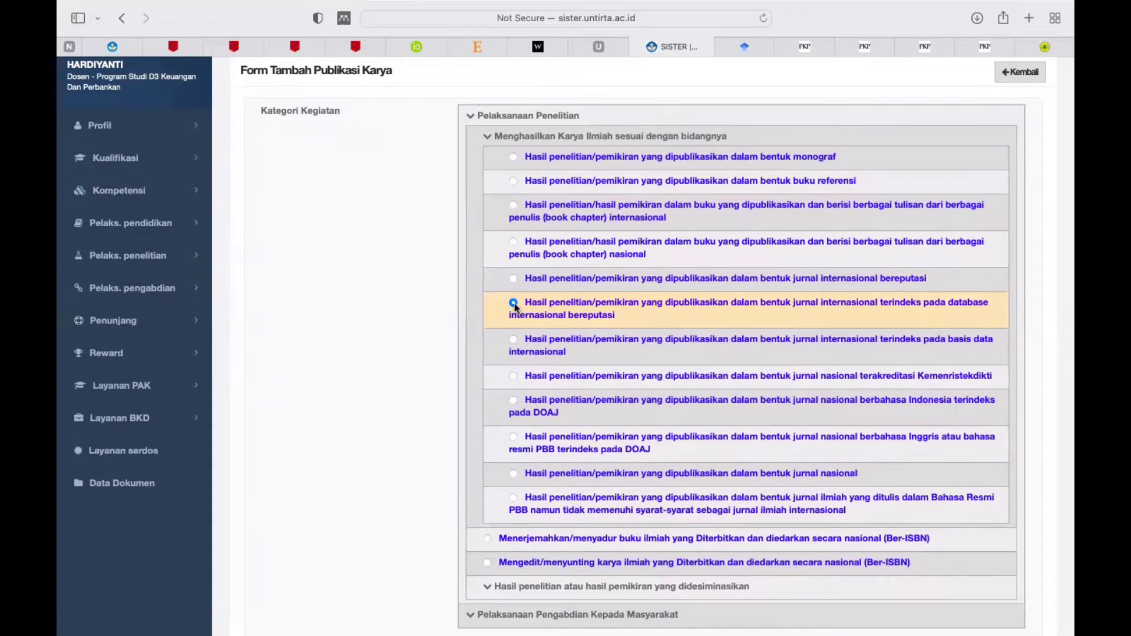
{"action": "left_click", "coordinate": [513, 340]}
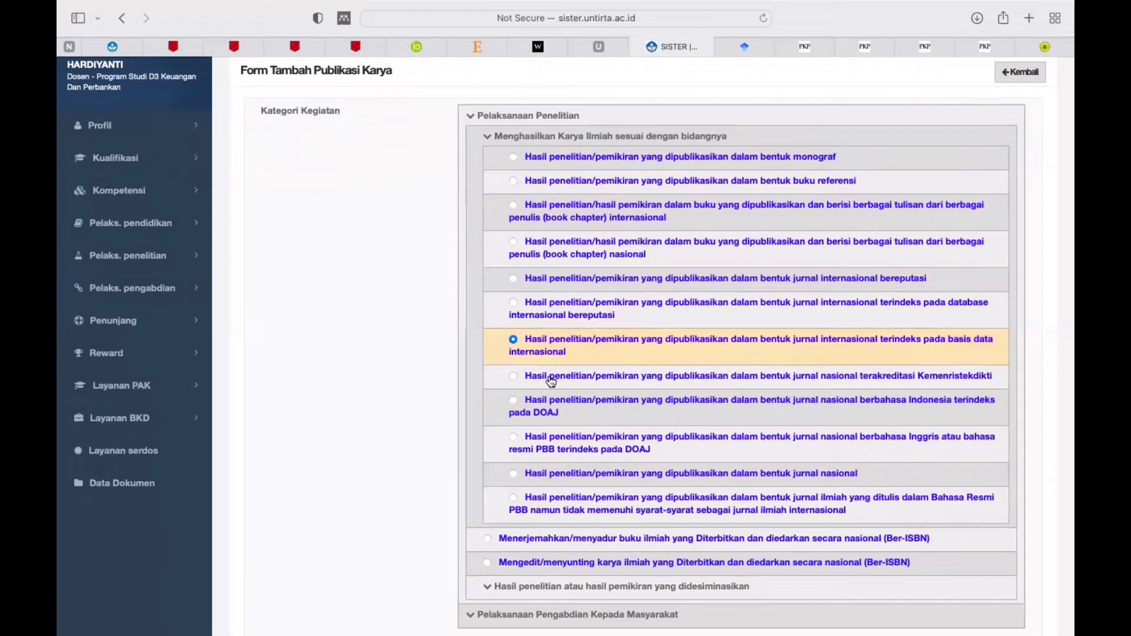
Try the national journal categories in turn: terakreditasi Kemenristekdikti, DOAJ berbahasa Indonesia, DOAJ berbahasa Inggris atau bahasa resmi PBB, and jurnal nasional
{"action": "left_click", "coordinate": [514, 376]}
{"action": "scroll", "coordinate": [514, 378], "scroll_direction": "down", "scroll_amount": 5}
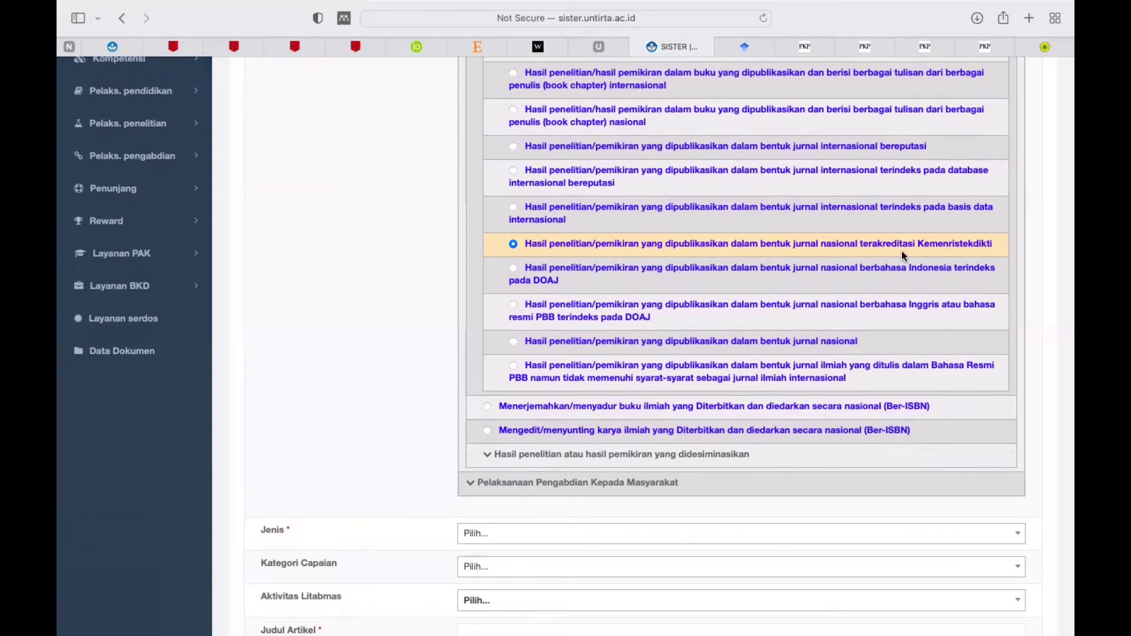
{"action": "left_click", "coordinate": [513, 270]}
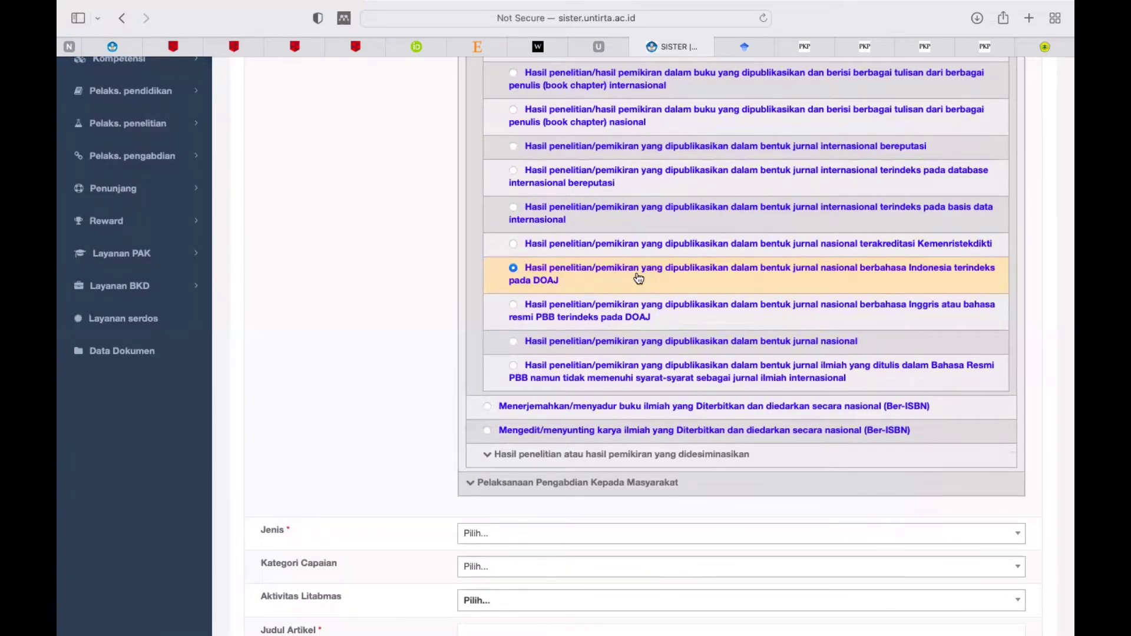
{"action": "left_click", "coordinate": [514, 306]}
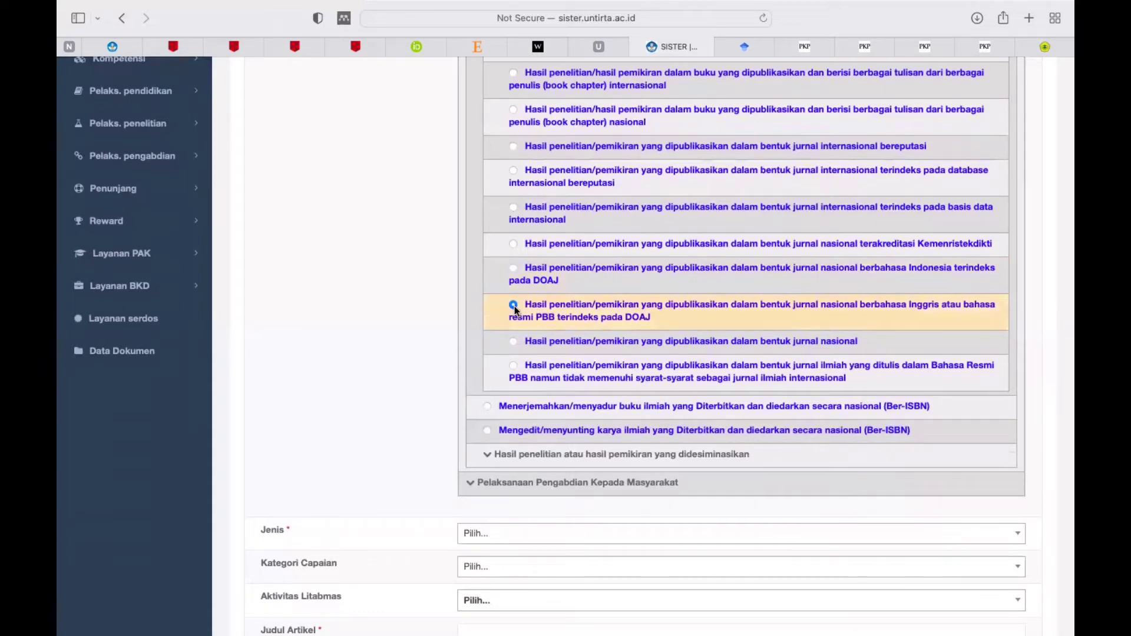
{"action": "scroll", "coordinate": [514, 307], "scroll_direction": "down", "scroll_amount": 3}
{"action": "scroll", "coordinate": [516, 312], "scroll_direction": "down", "scroll_amount": 2}
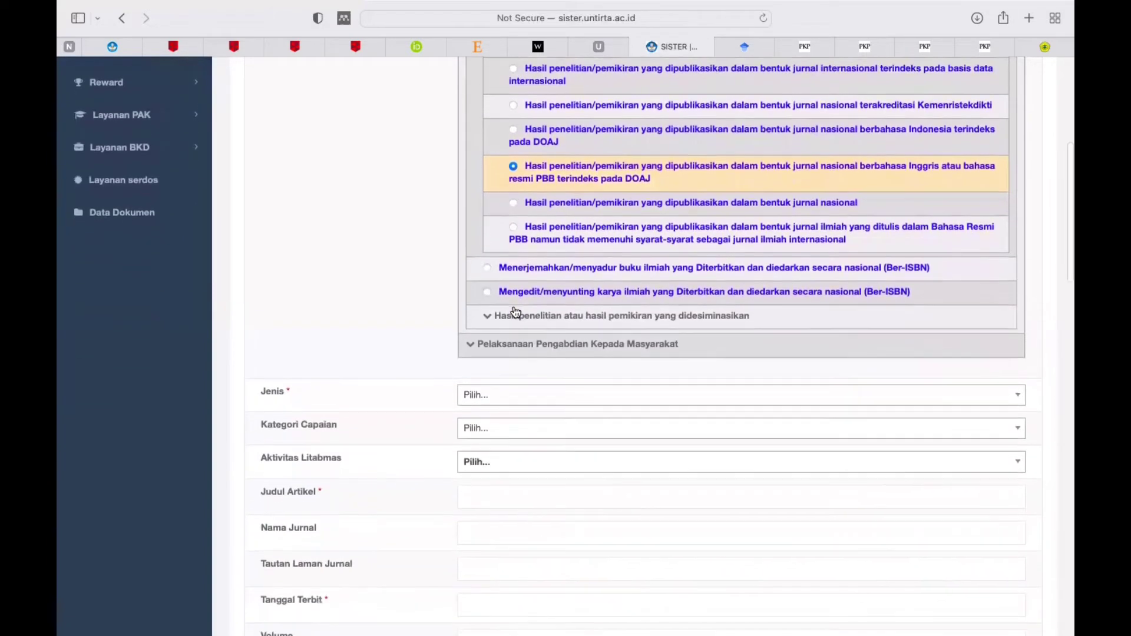
{"action": "scroll", "coordinate": [516, 312], "scroll_direction": "down", "scroll_amount": 1}
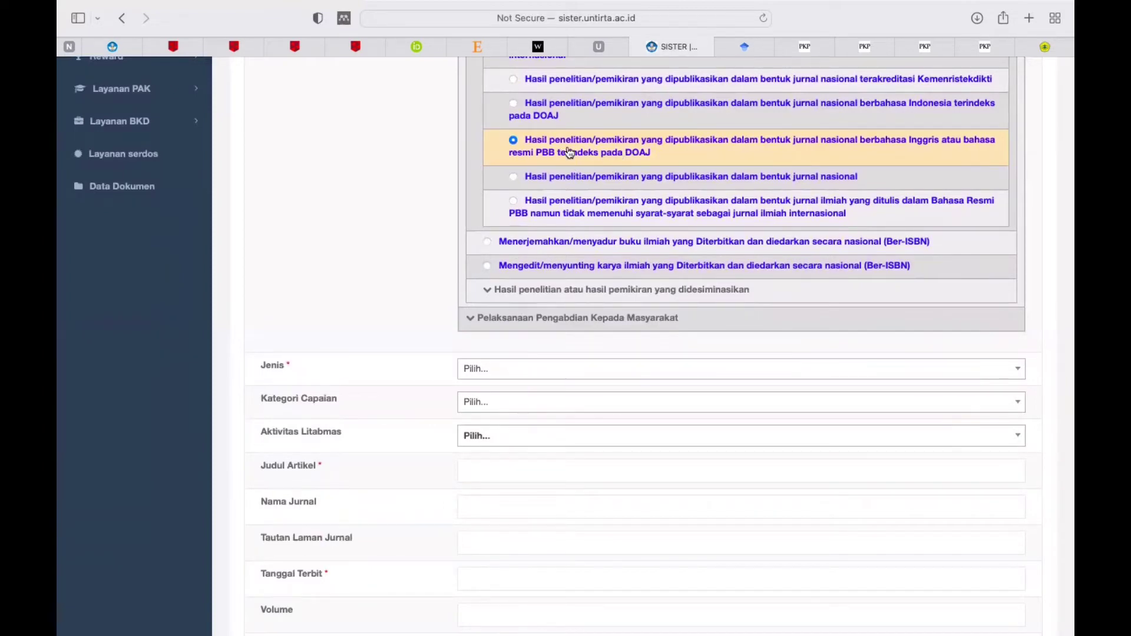
{"action": "left_click", "coordinate": [515, 179]}
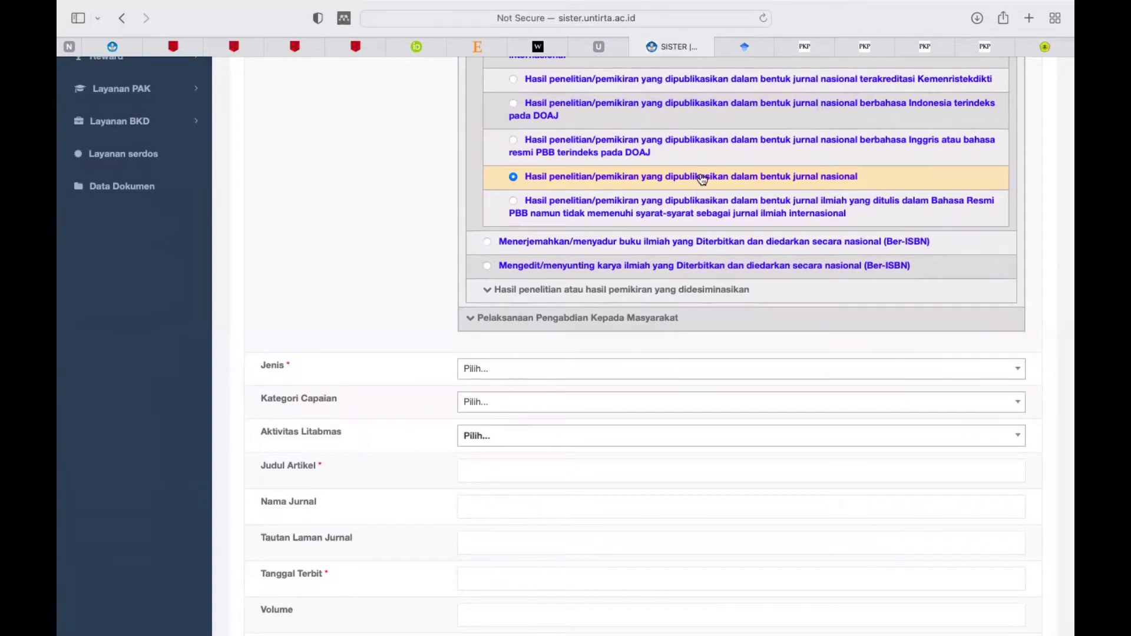
Try the categories for a jurnal ilmiah in Bahasa Resmi PBB, translating or adapting a scientific book, and editing a scientific work (Ber-ISBN)
{"action": "left_click", "coordinate": [514, 202]}
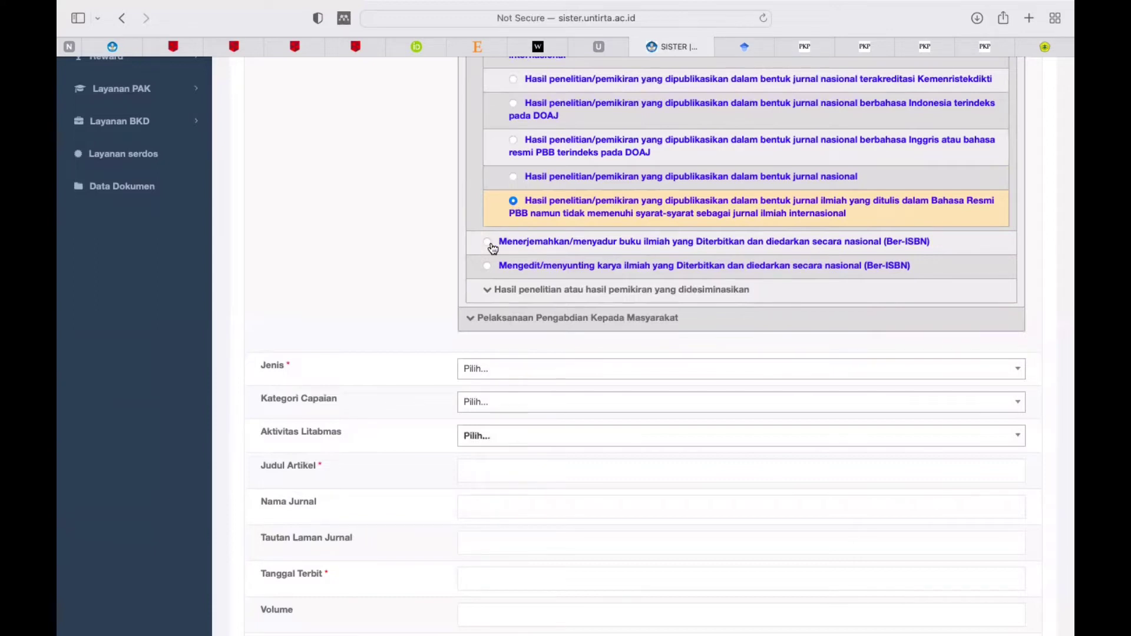
{"action": "left_click", "coordinate": [487, 242]}
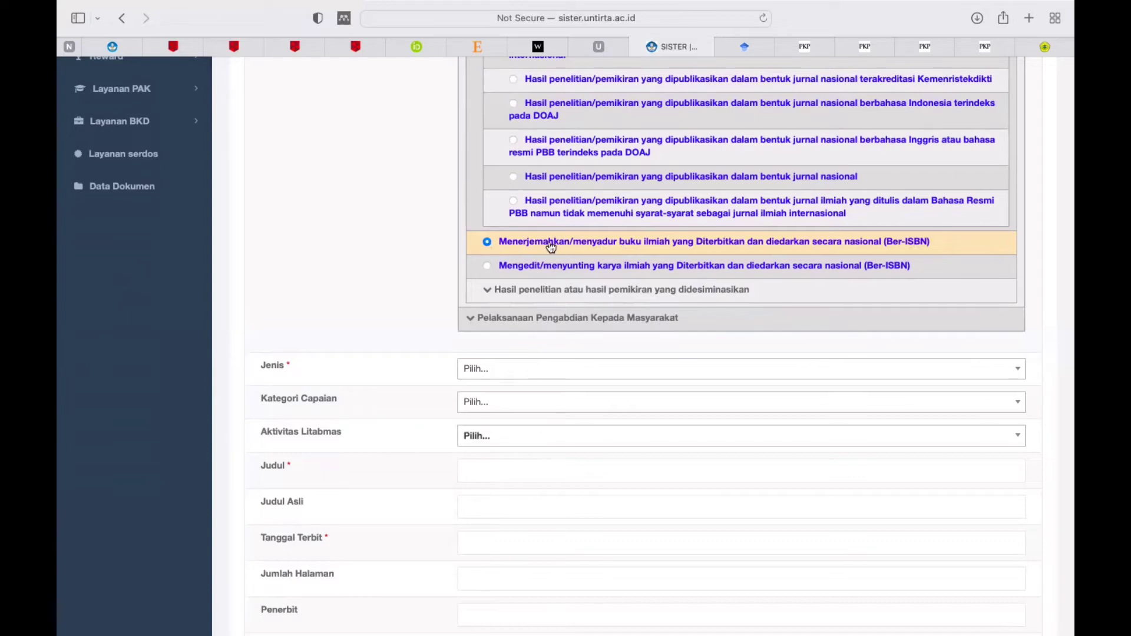
{"action": "left_click", "coordinate": [487, 266]}
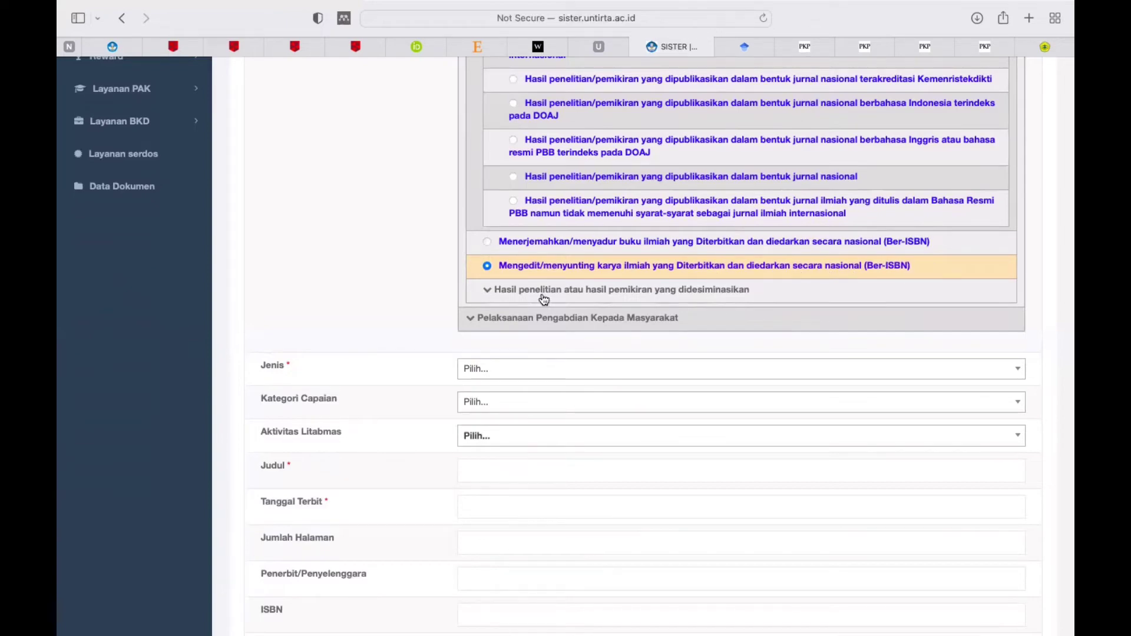
Expand "Hasil penelitian atau hasil pemikiran yang didesiminasikan" and select the orally presented proceedings category "Internasional terindeks Scopus, IEEE Explore, SPIE"
{"action": "left_click", "coordinate": [488, 291]}
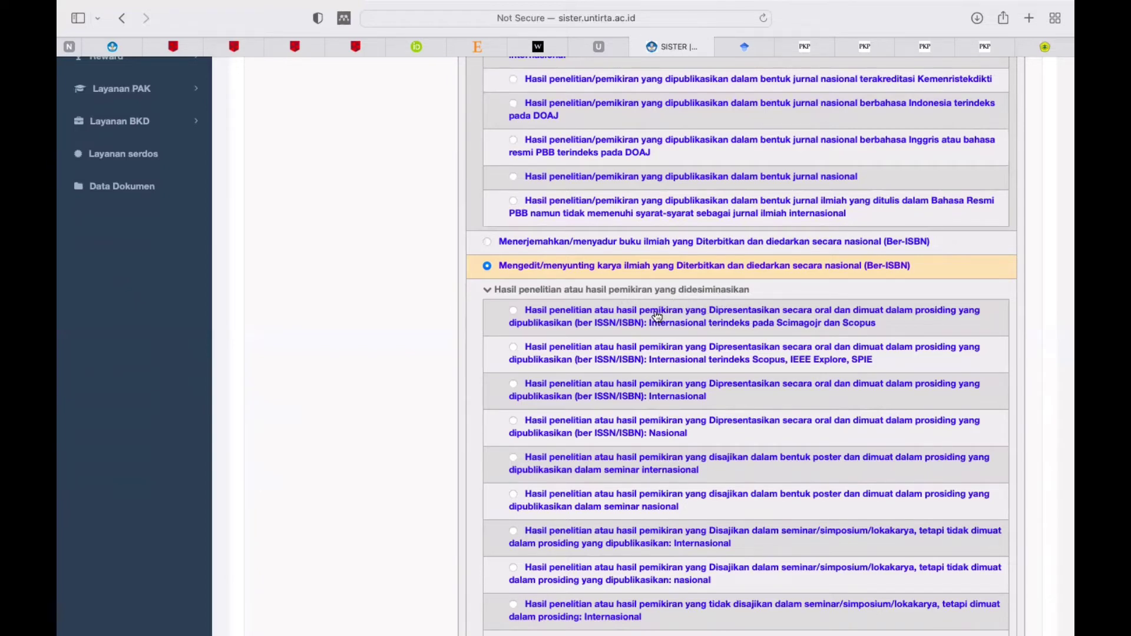
{"action": "scroll", "coordinate": [657, 317], "scroll_direction": "down", "scroll_amount": 3}
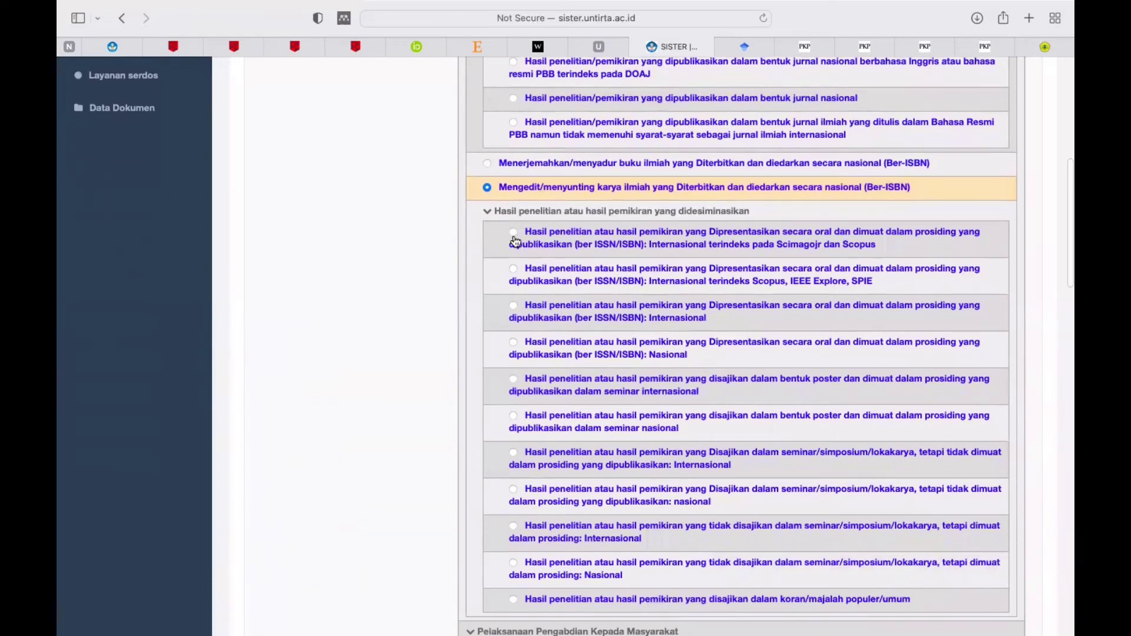
{"action": "left_click", "coordinate": [514, 233]}
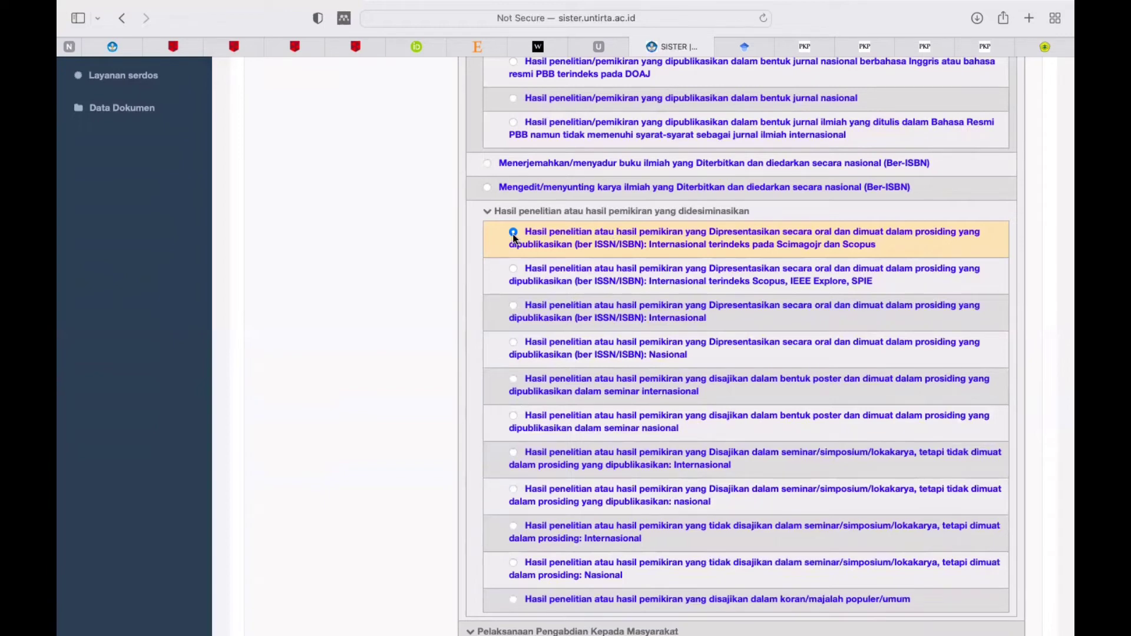
{"action": "left_click", "coordinate": [512, 270]}
{"action": "scroll", "coordinate": [513, 274], "scroll_direction": "down", "scroll_amount": 5}
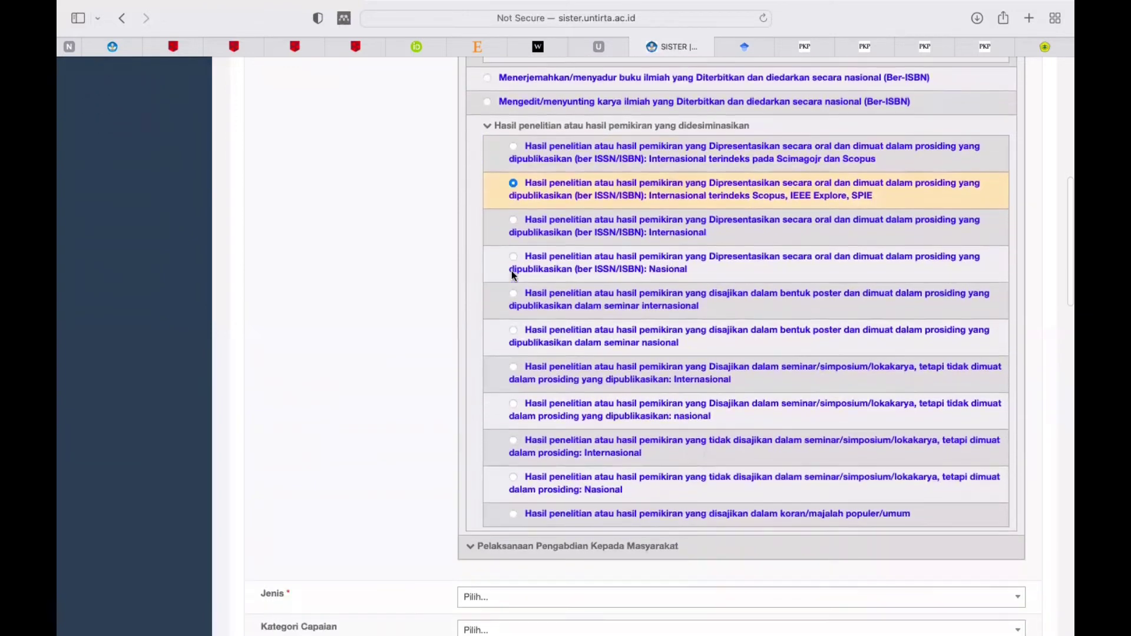
Select the category for results presented in koran/majalah populer/umum and set Jenis to "Koran/majalah populer/majalah umum"
{"action": "scroll", "coordinate": [511, 270], "scroll_direction": "down", "scroll_amount": 1}
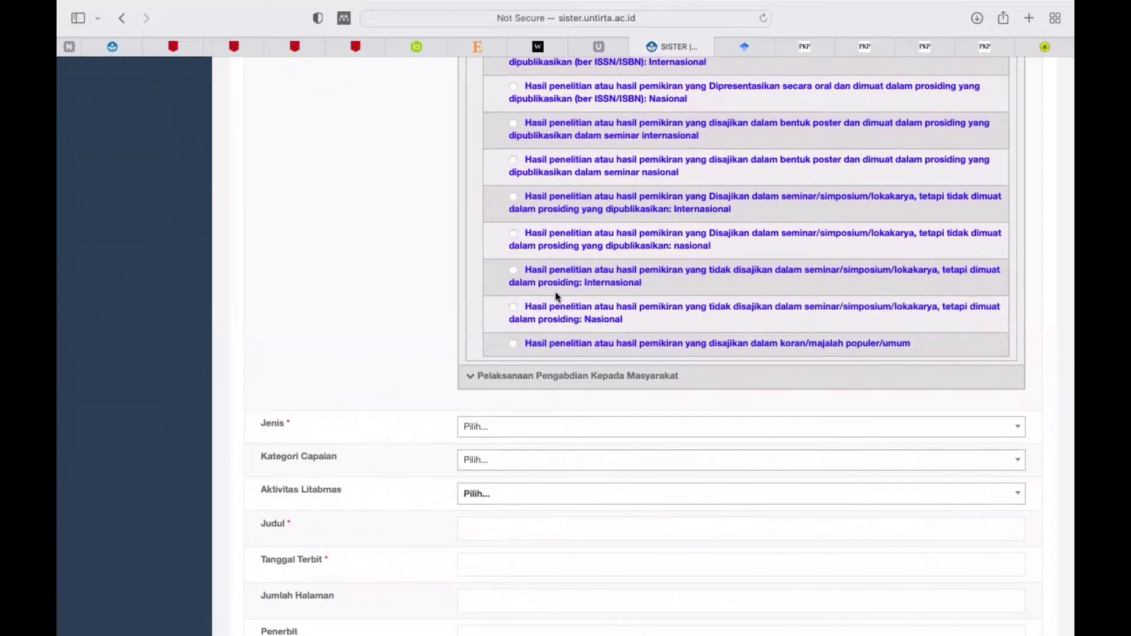
{"action": "scroll", "coordinate": [557, 297], "scroll_direction": "down", "scroll_amount": 1}
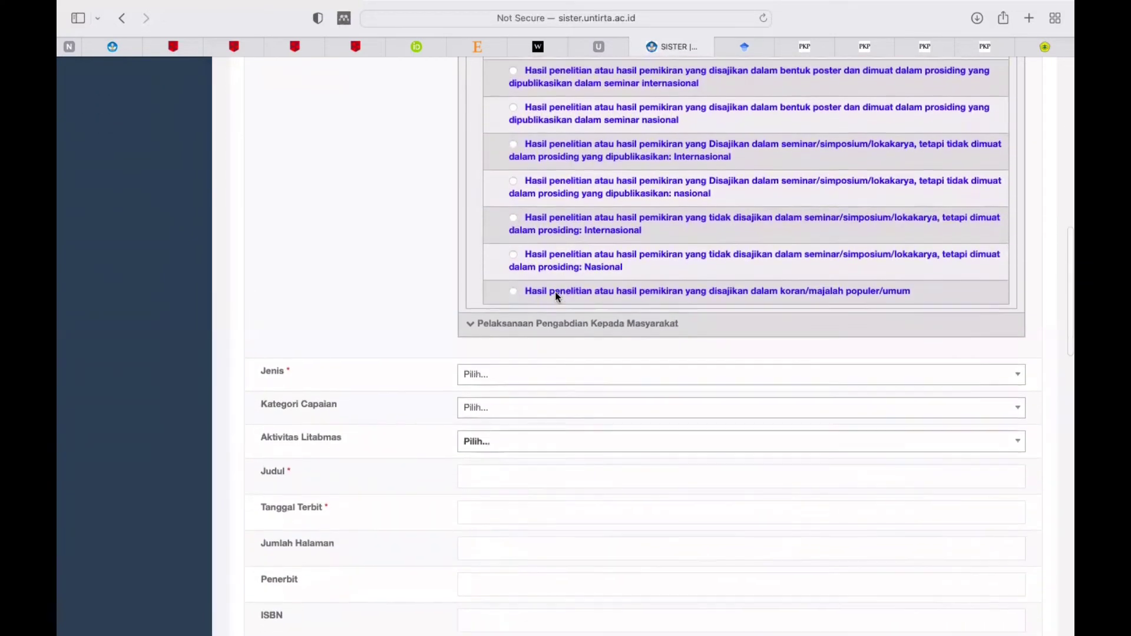
{"action": "left_click", "coordinate": [513, 291]}
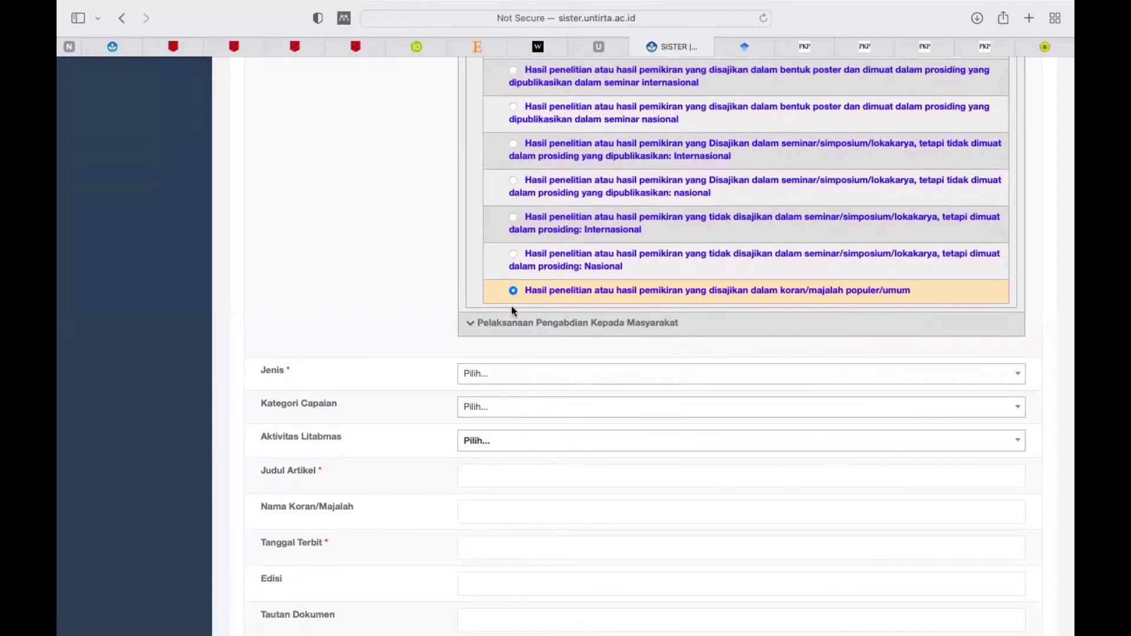
{"action": "left_click", "coordinate": [510, 381]}
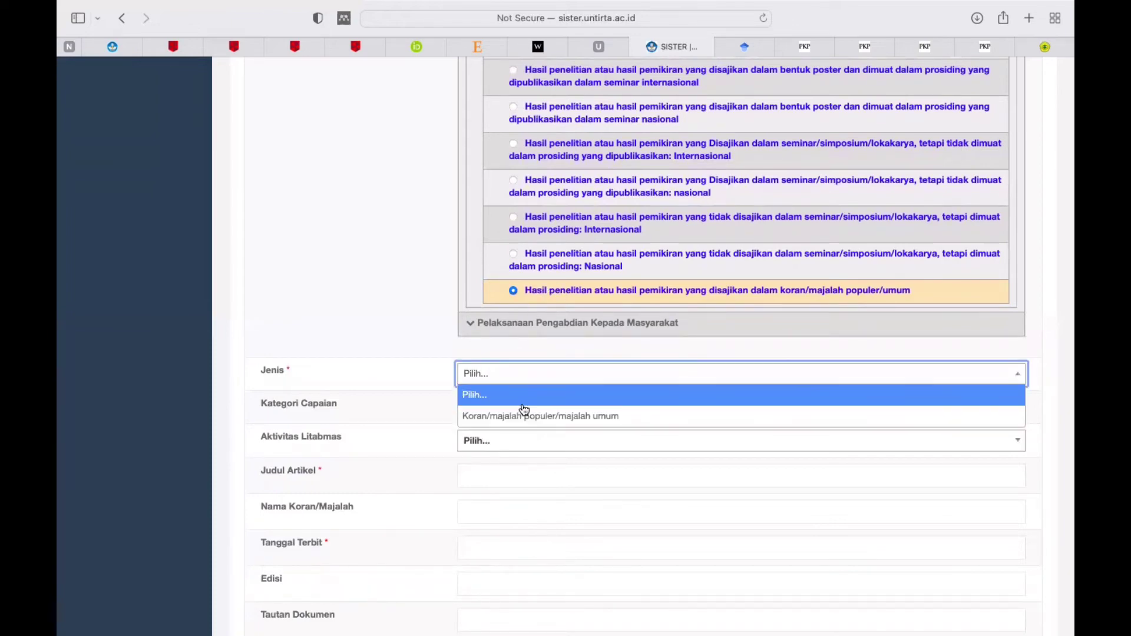
{"action": "scroll", "coordinate": [541, 271], "scroll_direction": "up", "scroll_amount": 5}
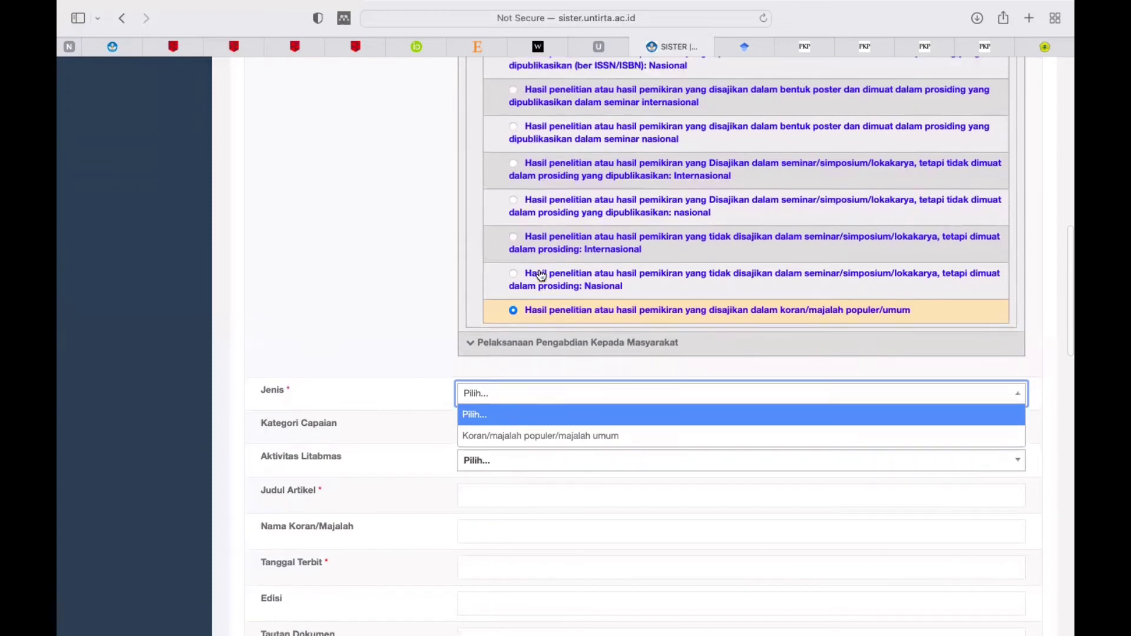
{"action": "scroll", "coordinate": [553, 326], "scroll_direction": "down", "scroll_amount": 5}
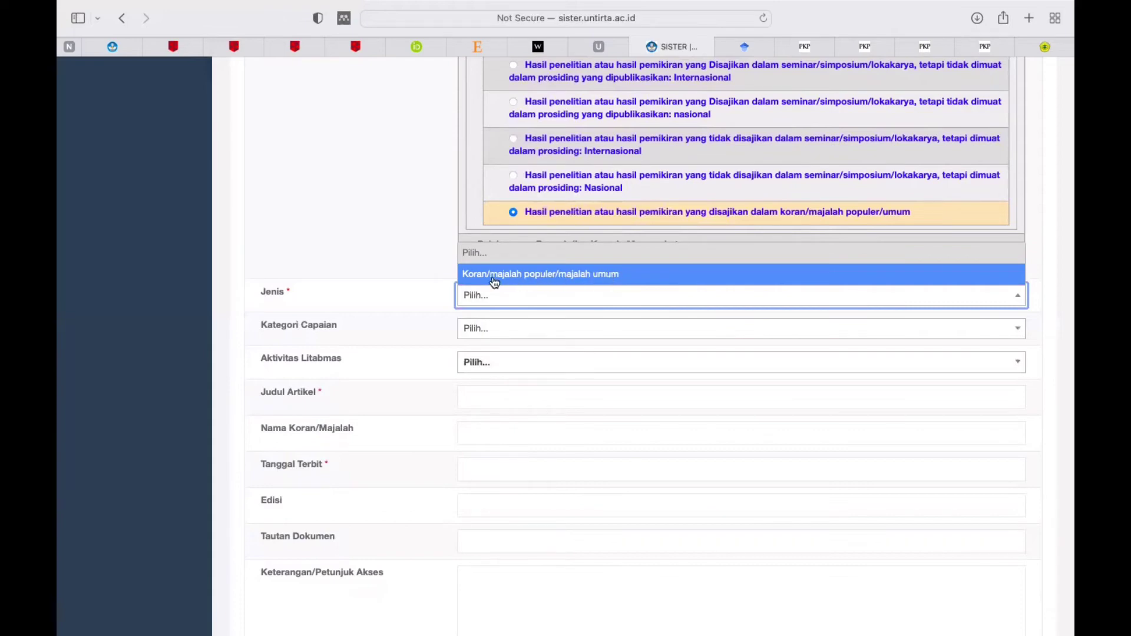
{"action": "left_click", "coordinate": [599, 277]}
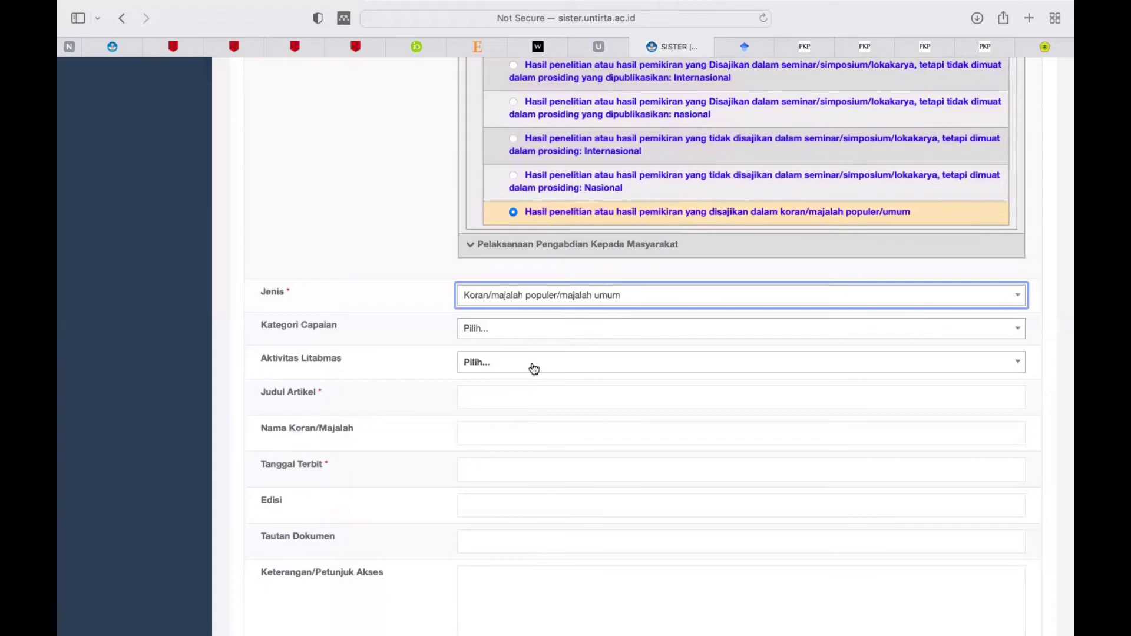
Set Kategori Capaian to Publikasi
{"action": "left_click", "coordinate": [507, 332]}
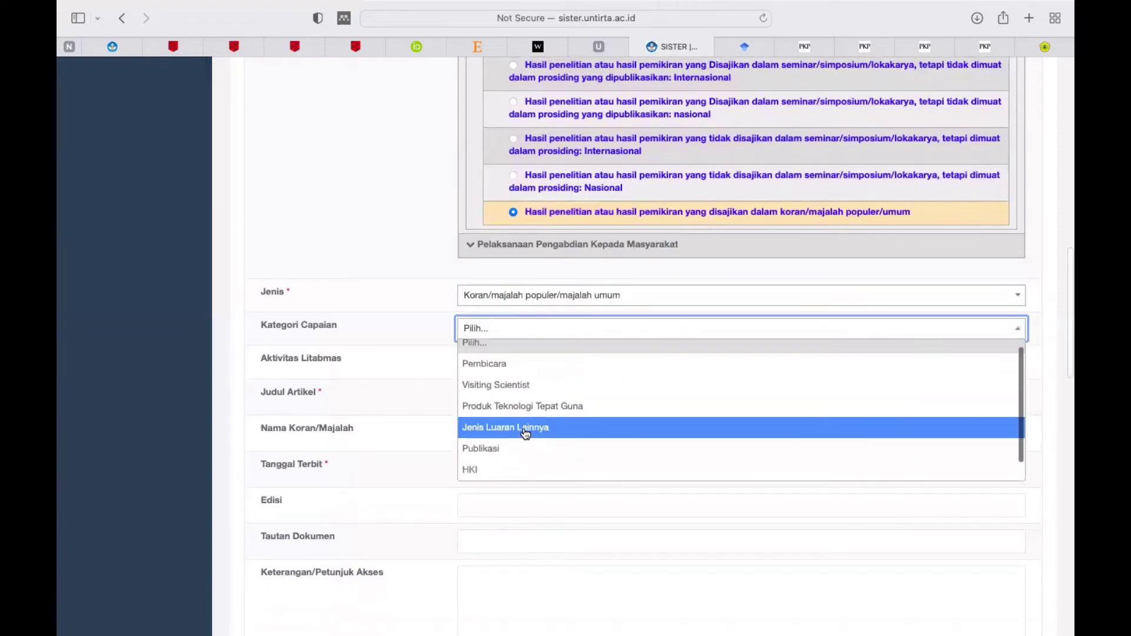
{"action": "scroll", "coordinate": [527, 433], "scroll_direction": "down", "scroll_amount": 1}
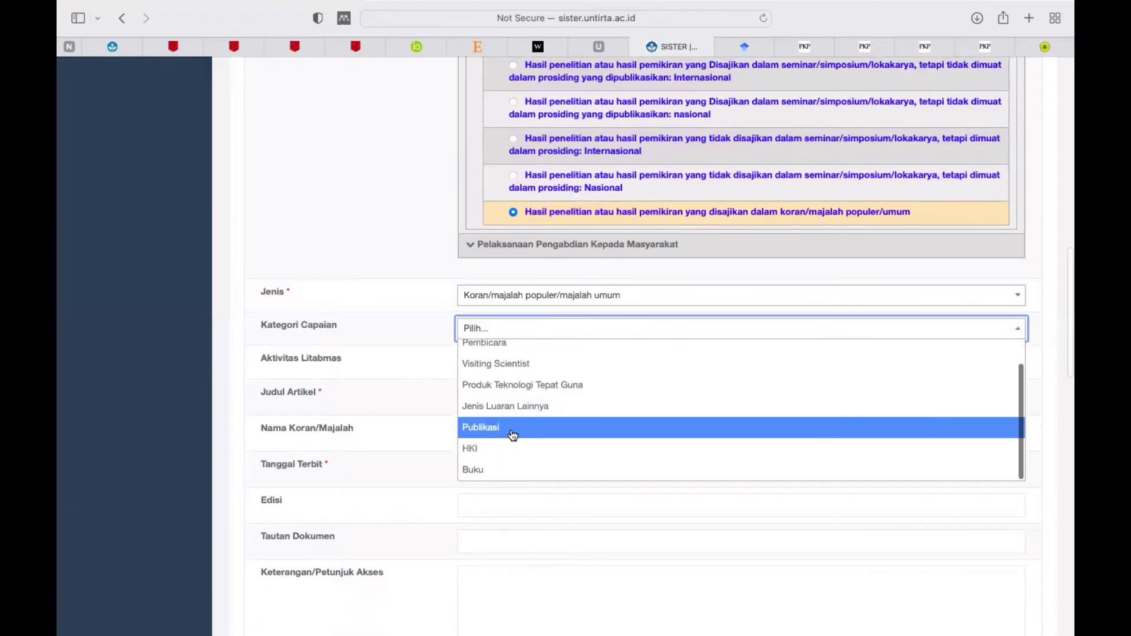
{"action": "scroll", "coordinate": [548, 388], "scroll_direction": "up", "scroll_amount": 1}
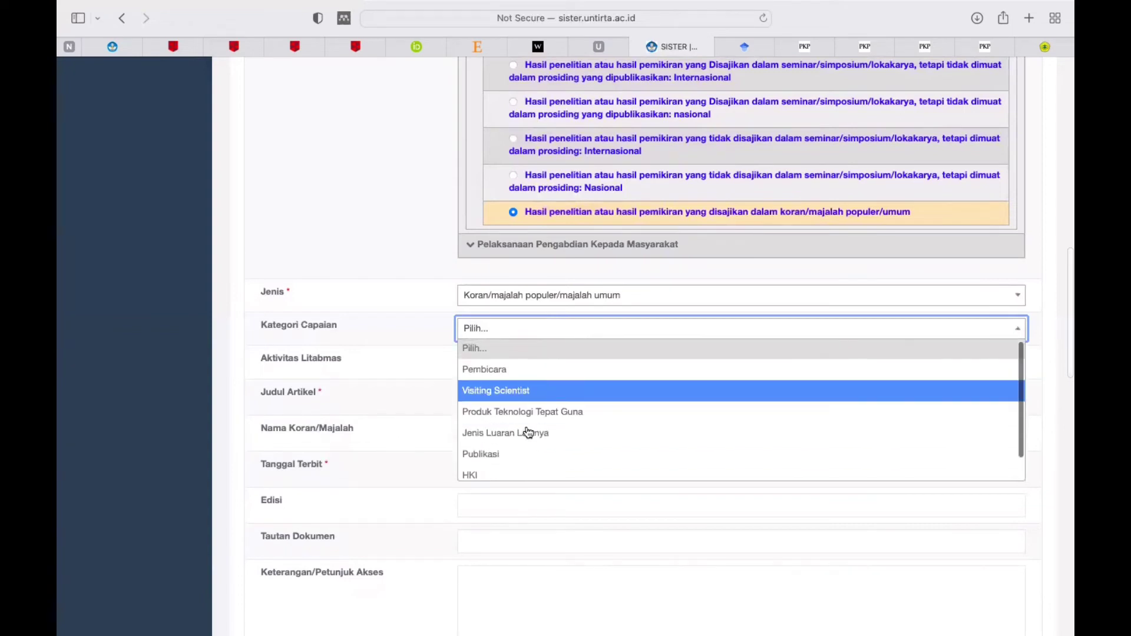
{"action": "left_click", "coordinate": [514, 455]}
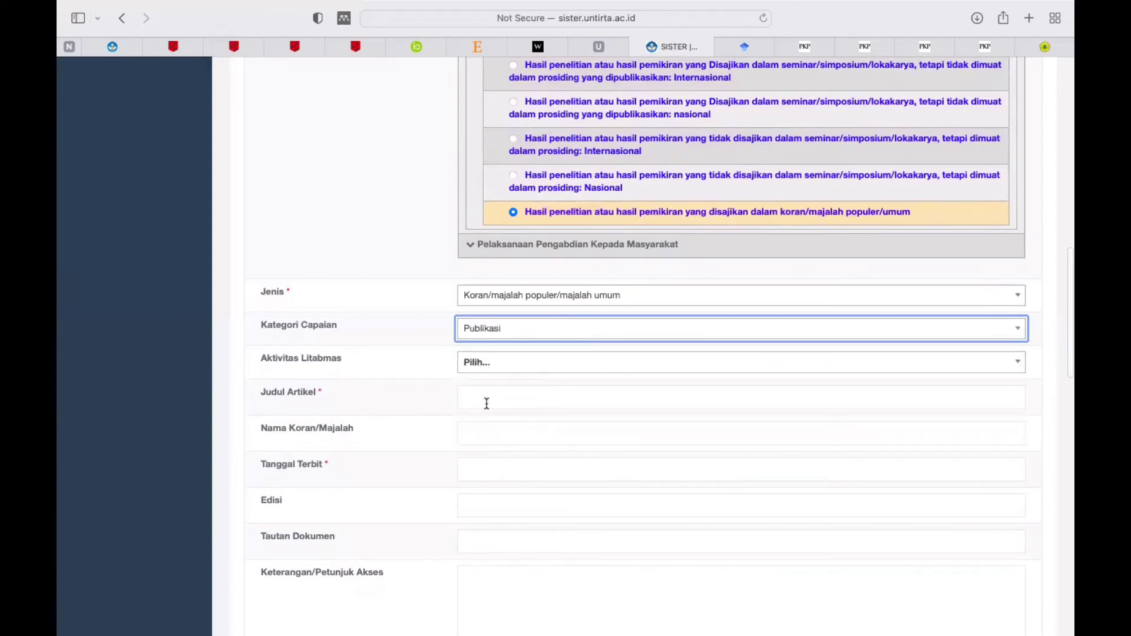
Try "Penilaian Produk Halal" as the Judul Artikel and clear the field again
{"action": "left_click", "coordinate": [497, 399]}
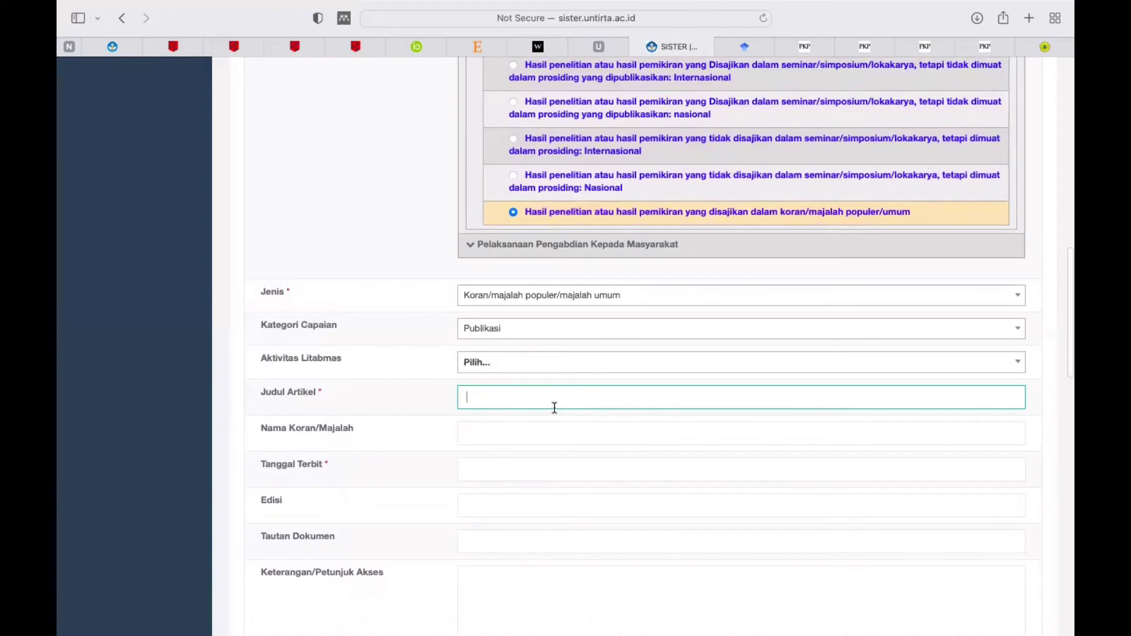
{"action": "type", "text": "Penilaian Produk Halal"}
{"action": "left_click_drag", "start_coordinate": [624, 394], "coordinate": [457, 397]}
{"action": "key", "text": "BackSpace"}
Try "Radar Banten" as the Nama Koran/Majalah and clear the field again
{"action": "left_click", "coordinate": [499, 428]}
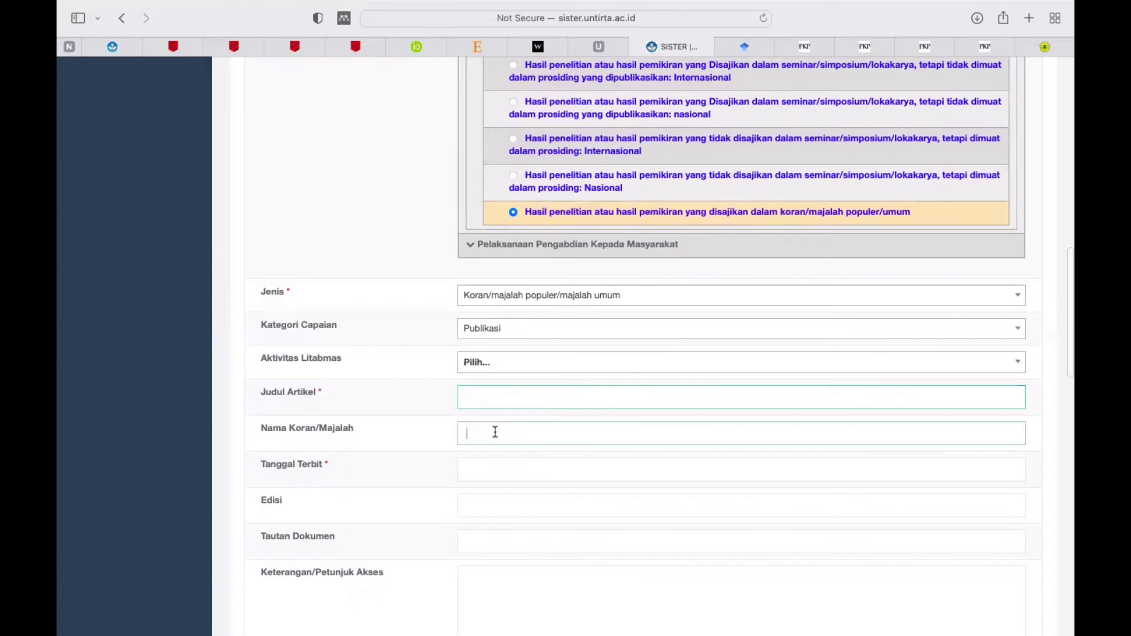
{"action": "type", "text": "Radar Banten"}
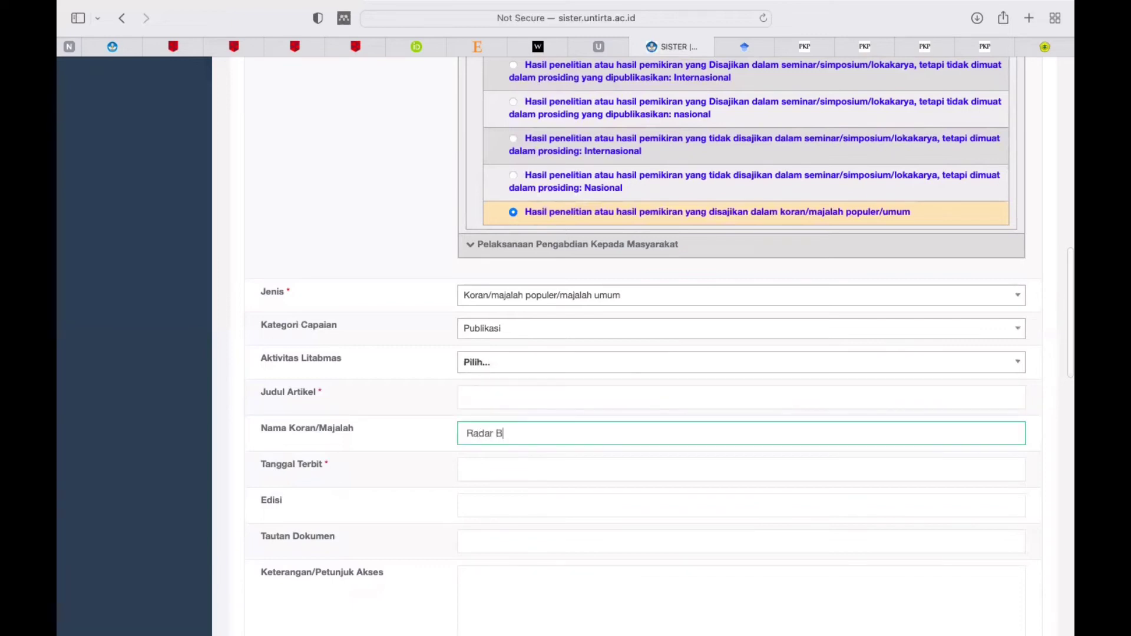
{"action": "key", "text": "BackSpace"}
{"action": "key", "text": "BackSpace"}
{"action": "key", "text": "BackSpace"}
{"action": "key", "text": "BackSpace"}
{"action": "key", "text": "BackSpace"}
{"action": "key", "text": "BackSpace"}
{"action": "key", "text": "BackSpace"}
{"action": "key", "text": "BackSpace"}
{"action": "key", "text": "BackSpace"}
{"action": "key", "text": "BackSpace"}
{"action": "key", "text": "BackSpace"}
{"action": "key", "text": "BackSpace"}
Try 23/06/2022 as Tanggal Terbit and 12 as Edisi, and clear both fields again
{"action": "left_click", "coordinate": [519, 469]}
{"action": "type", "text": "23"}
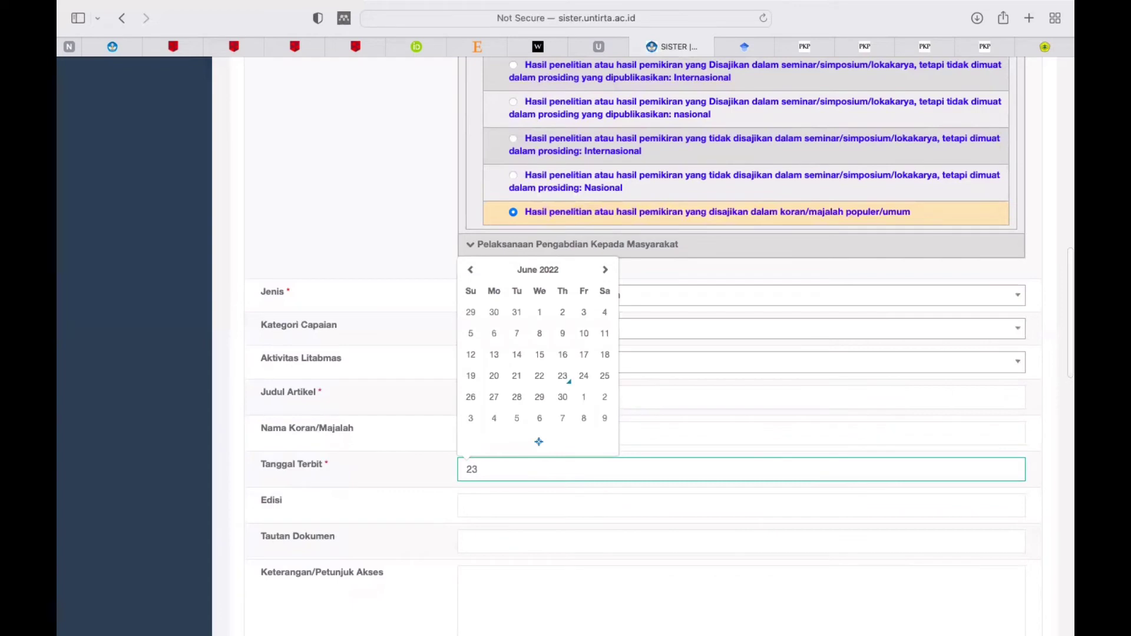
{"action": "left_click", "coordinate": [563, 376]}
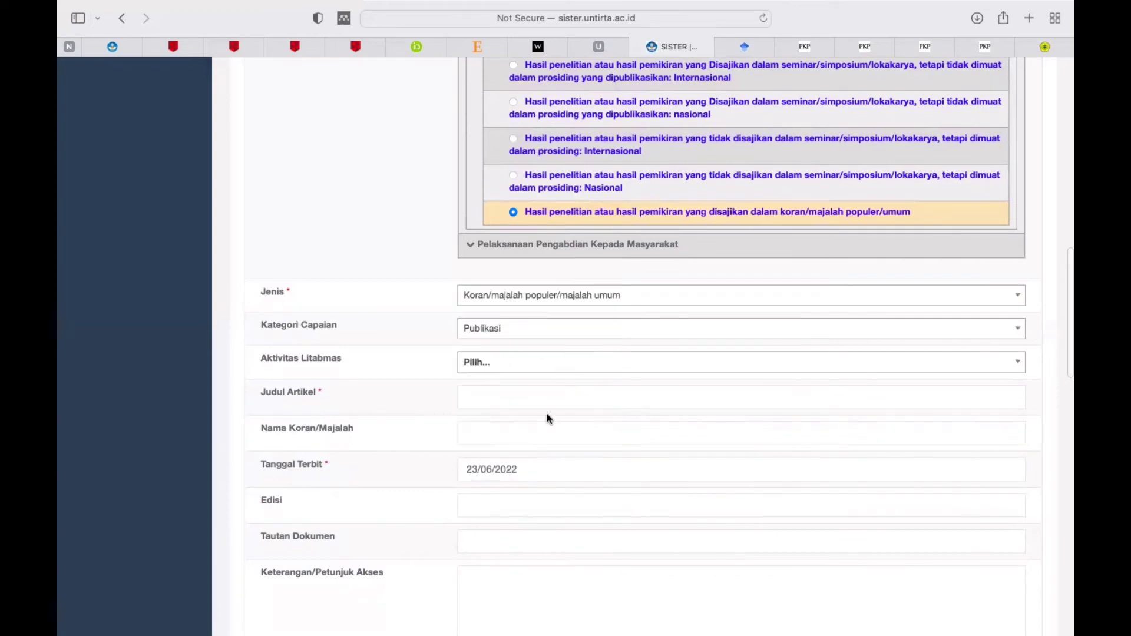
{"action": "left_click", "coordinate": [507, 504]}
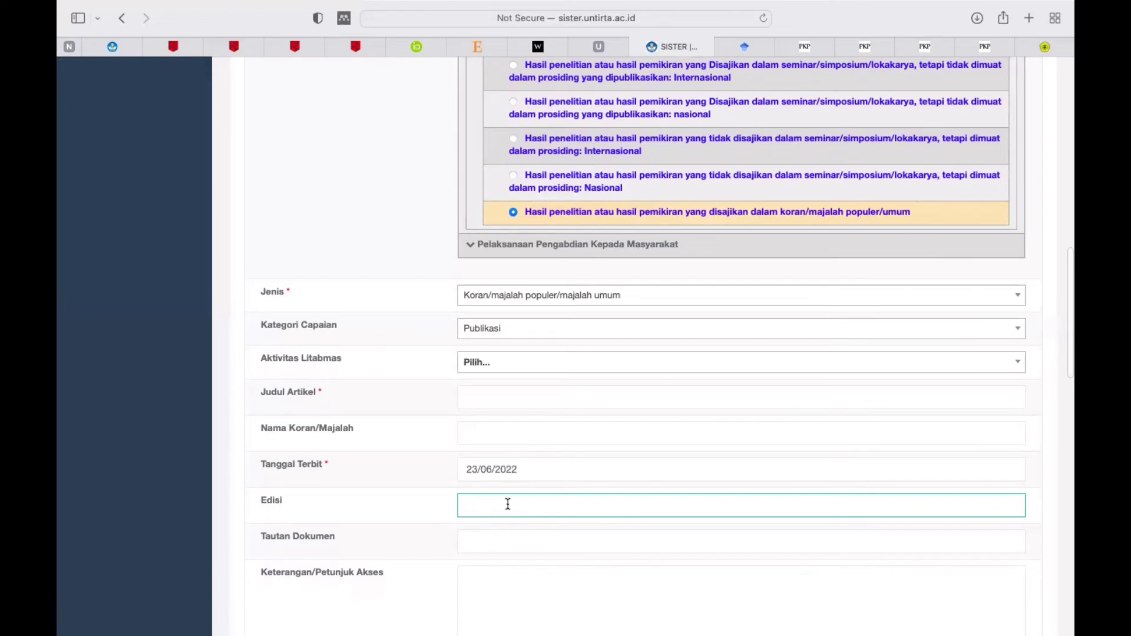
{"action": "type", "text": "12"}
{"action": "left_click", "coordinate": [576, 472]}
{"action": "left_click", "coordinate": [486, 506]}
{"action": "key", "text": "BackSpace"}
{"action": "key", "text": "BackSpace"}
{"action": "left_click_drag", "start_coordinate": [538, 469], "coordinate": [447, 469]}
{"action": "key", "text": "BackSpace"}
{"action": "left_click", "coordinate": [386, 551]}
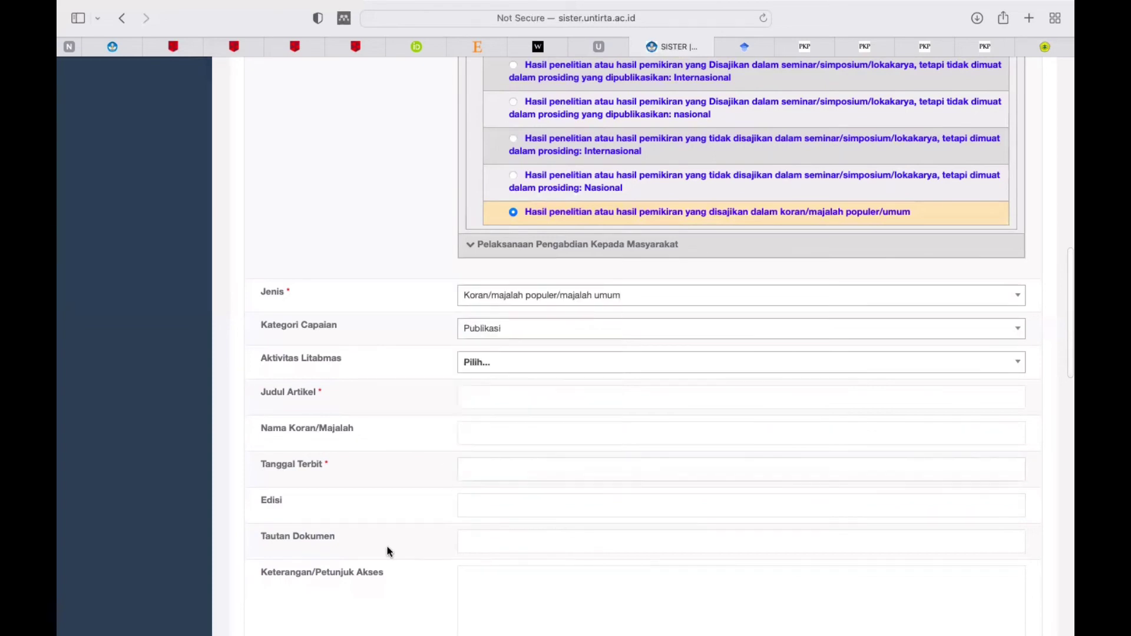
Examine the Tautan Dokumen, Keterangan/Petunjuk Akses and Upload Dokumen fields, including the permitted file types
{"action": "scroll", "coordinate": [388, 551], "scroll_direction": "down", "scroll_amount": 5}
{"action": "left_click", "coordinate": [475, 265]}
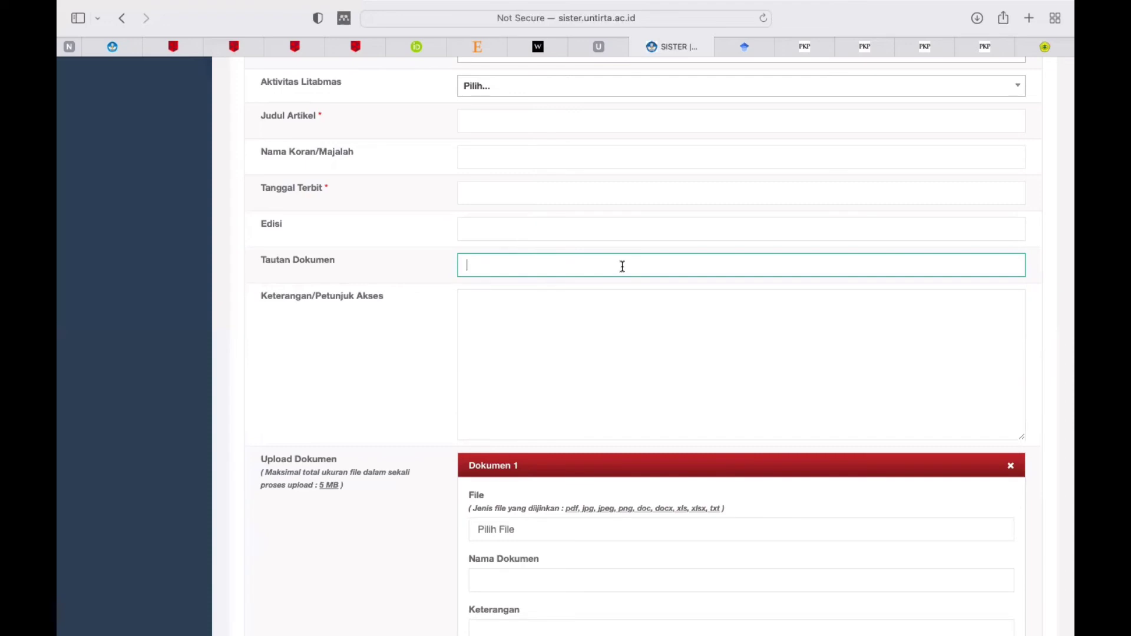
{"action": "scroll", "coordinate": [623, 267], "scroll_direction": "up", "scroll_amount": 2}
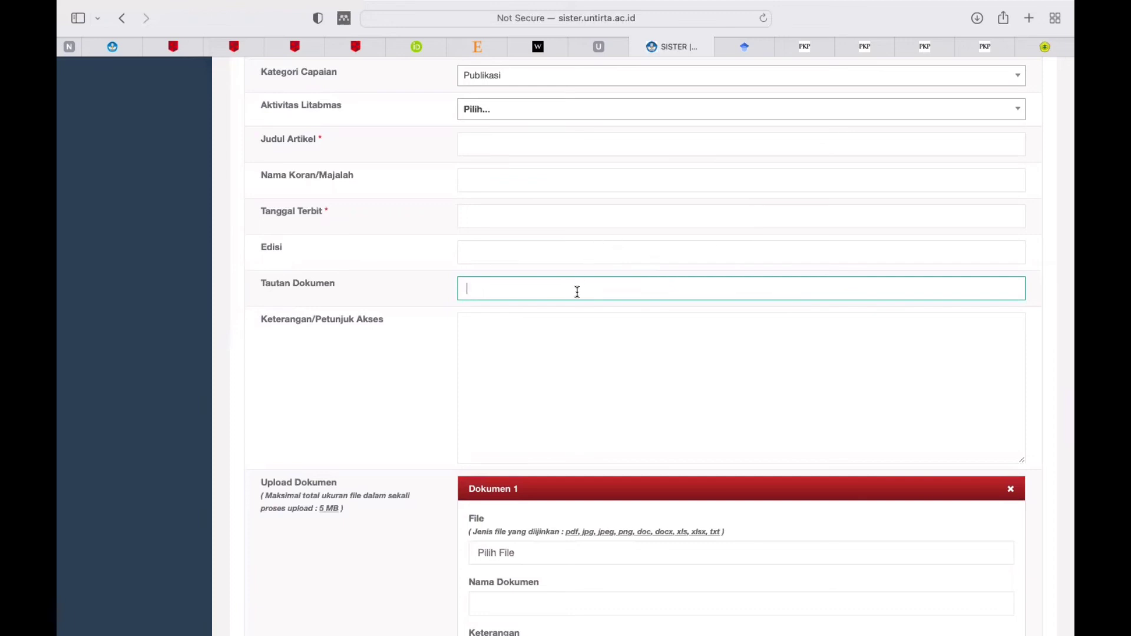
{"action": "scroll", "coordinate": [578, 292], "scroll_direction": "down", "scroll_amount": 4}
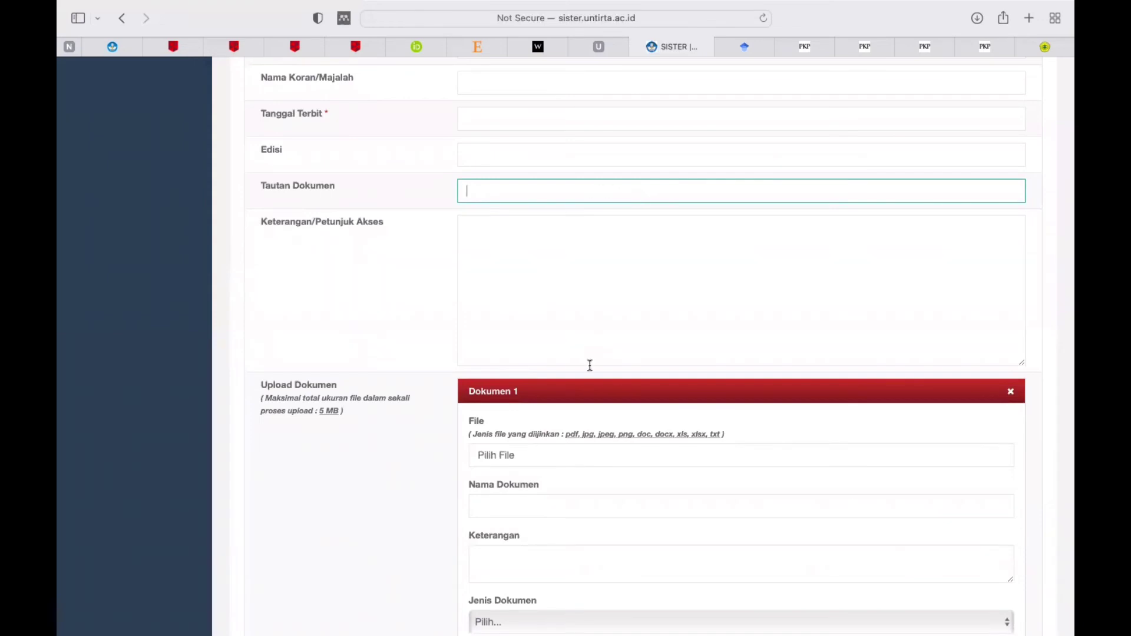
{"action": "scroll", "coordinate": [573, 411], "scroll_direction": "down", "scroll_amount": 3}
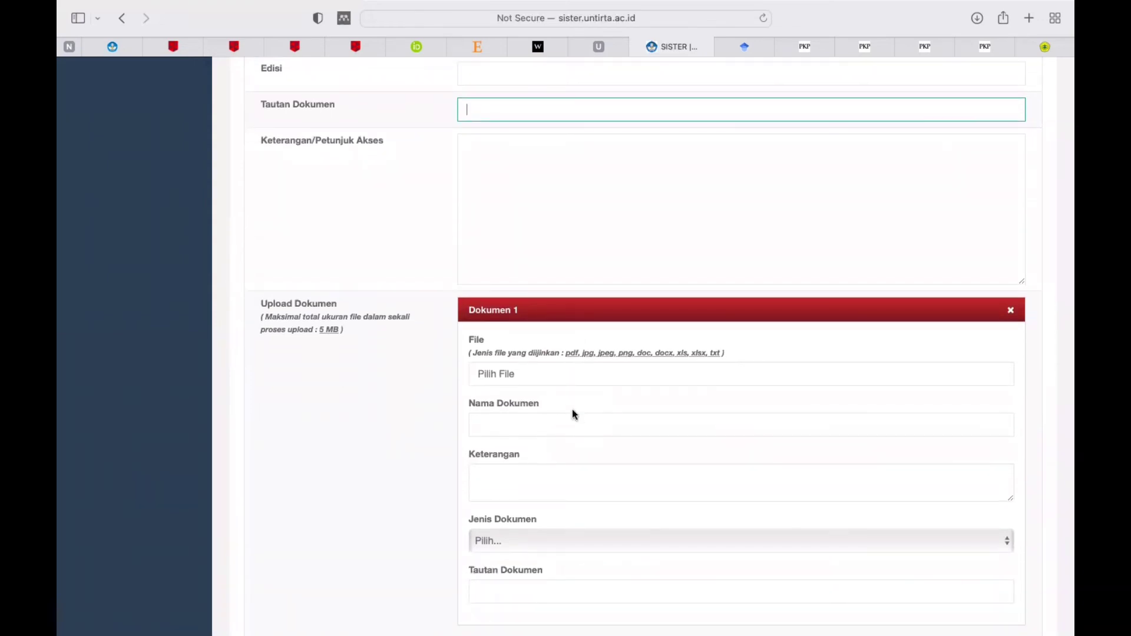
{"action": "scroll", "coordinate": [561, 385], "scroll_direction": "down", "scroll_amount": 3}
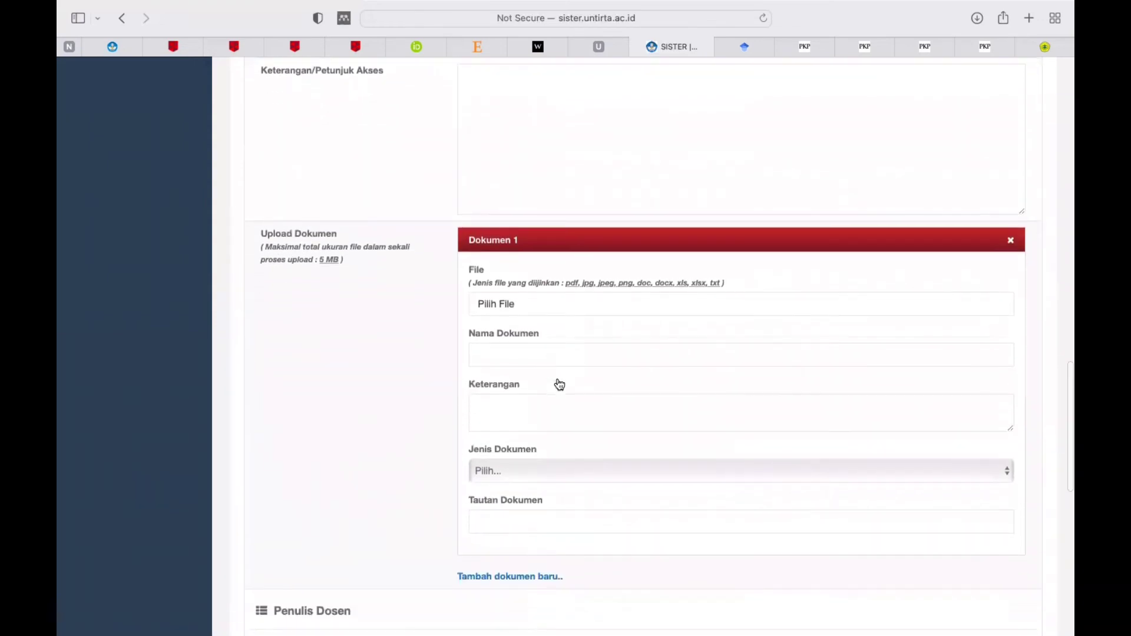
{"action": "left_click", "coordinate": [576, 307]}
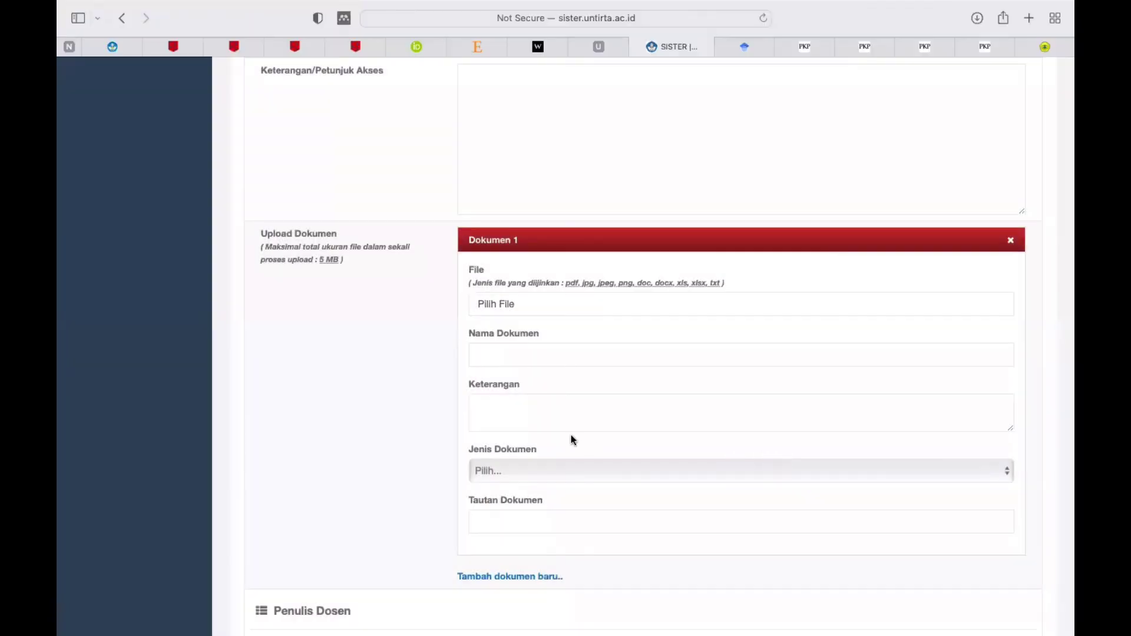
{"action": "scroll", "coordinate": [570, 437], "scroll_direction": "down", "scroll_amount": 3}
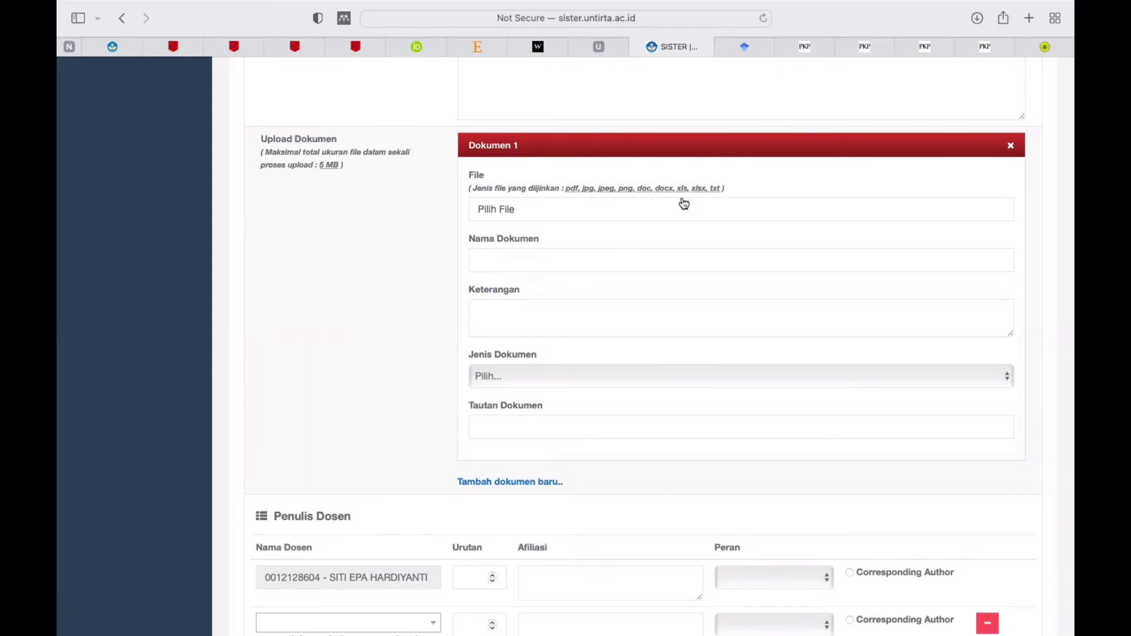
Try "Publikasi" as the Nama Dokumen of Dokumen 1 and clear the field again
{"action": "left_click", "coordinate": [488, 259]}
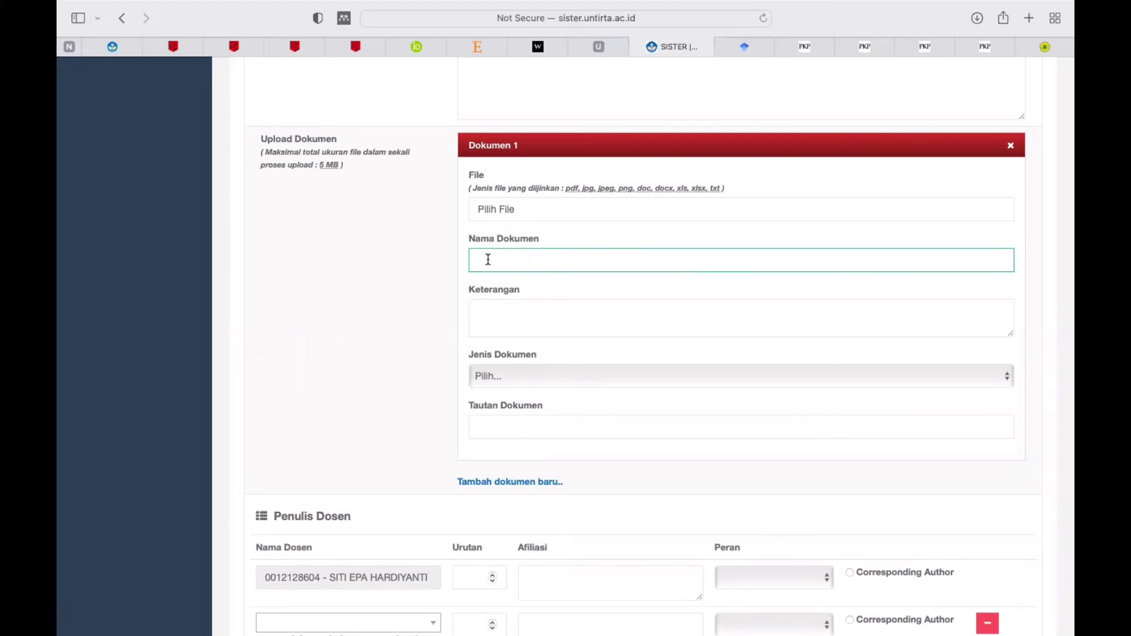
{"action": "type", "text": "PU"}
{"action": "key", "text": "BackSpace"}
{"action": "type", "text": "ublikasi"}
{"action": "key", "text": "BackSpace"}
{"action": "key", "text": "BackSpace"}
{"action": "key", "text": "BackSpace"}
{"action": "key", "text": "BackSpace"}
{"action": "key", "text": "BackSpace"}
{"action": "key", "text": "BackSpace"}
{"action": "key", "text": "BackSpace"}
{"action": "key", "text": "BackSpace"}
{"action": "key", "text": "BackSpace"}
{"action": "key", "text": "BackSpace"}
Set the Jenis Dokumen of Dokumen 1 to Publikasi
{"action": "left_click", "coordinate": [525, 376]}
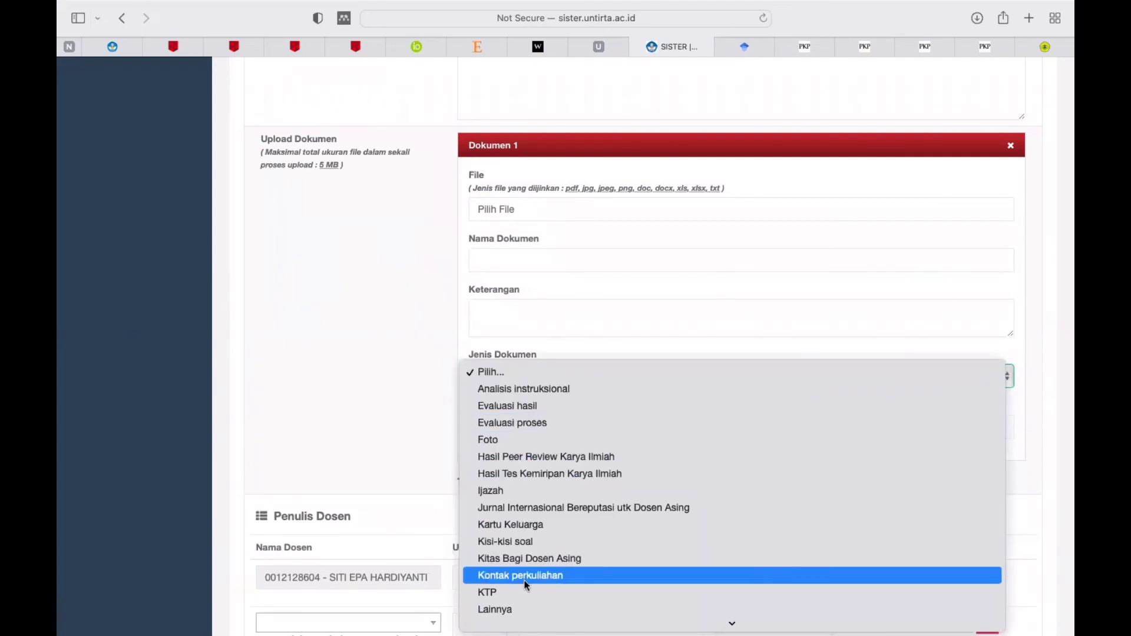
{"action": "scroll", "coordinate": [526, 584], "scroll_direction": "down", "scroll_amount": 3}
{"action": "scroll", "coordinate": [550, 531], "scroll_direction": "down", "scroll_amount": 5}
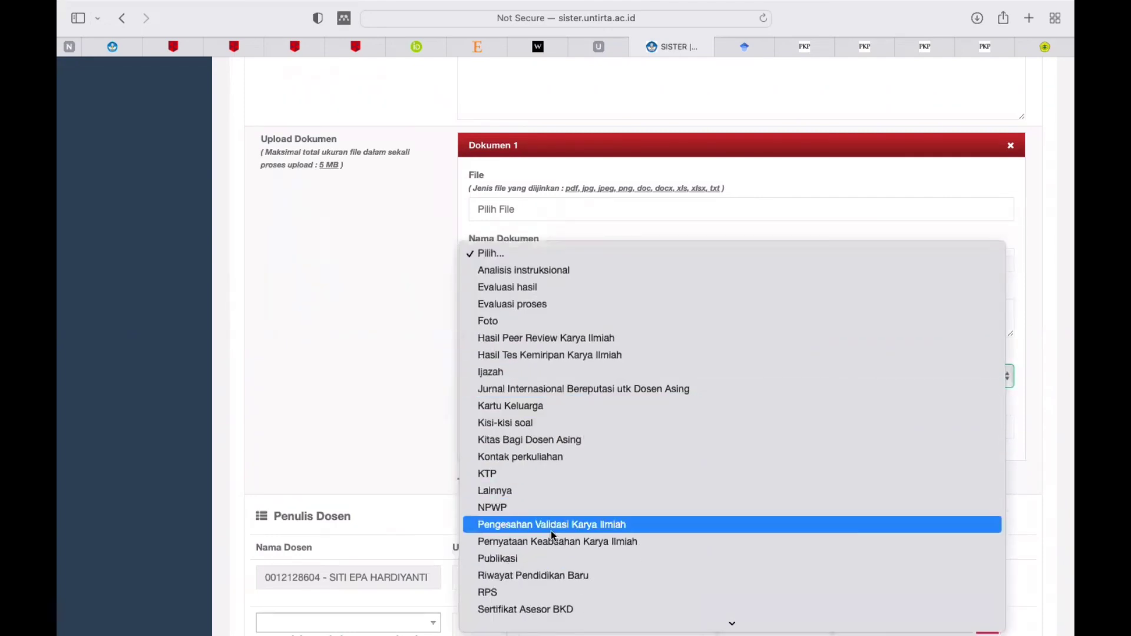
{"action": "left_click", "coordinate": [532, 441]}
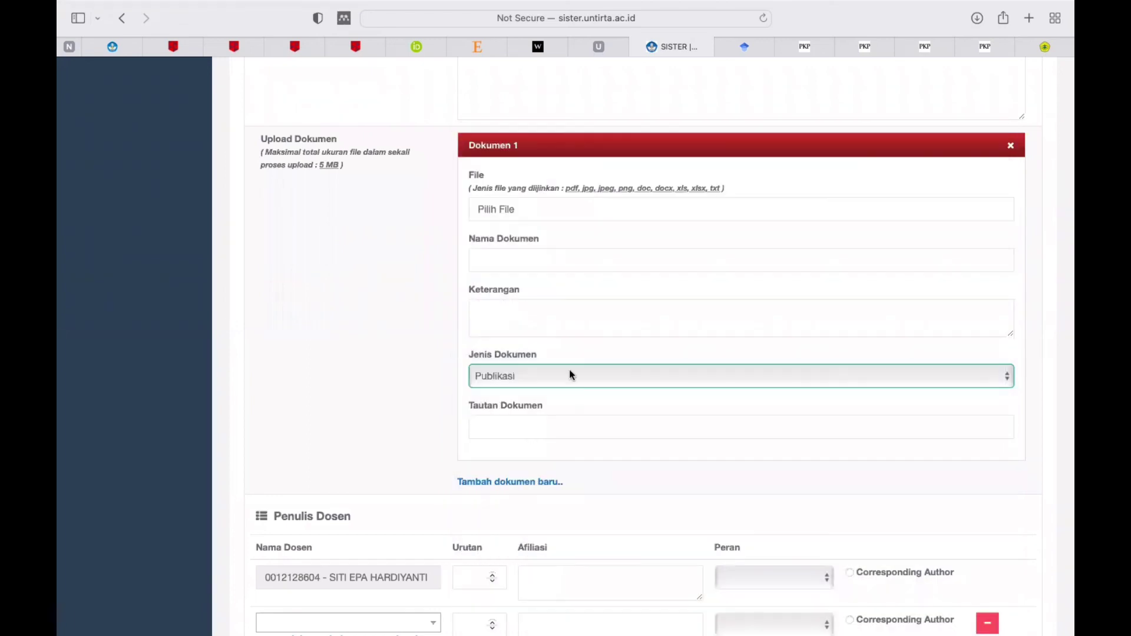
Search for a co-author by name in the empty Penulis Dosen row and choose the second matching lecturer
{"action": "scroll", "coordinate": [336, 459], "scroll_direction": "down", "scroll_amount": 5}
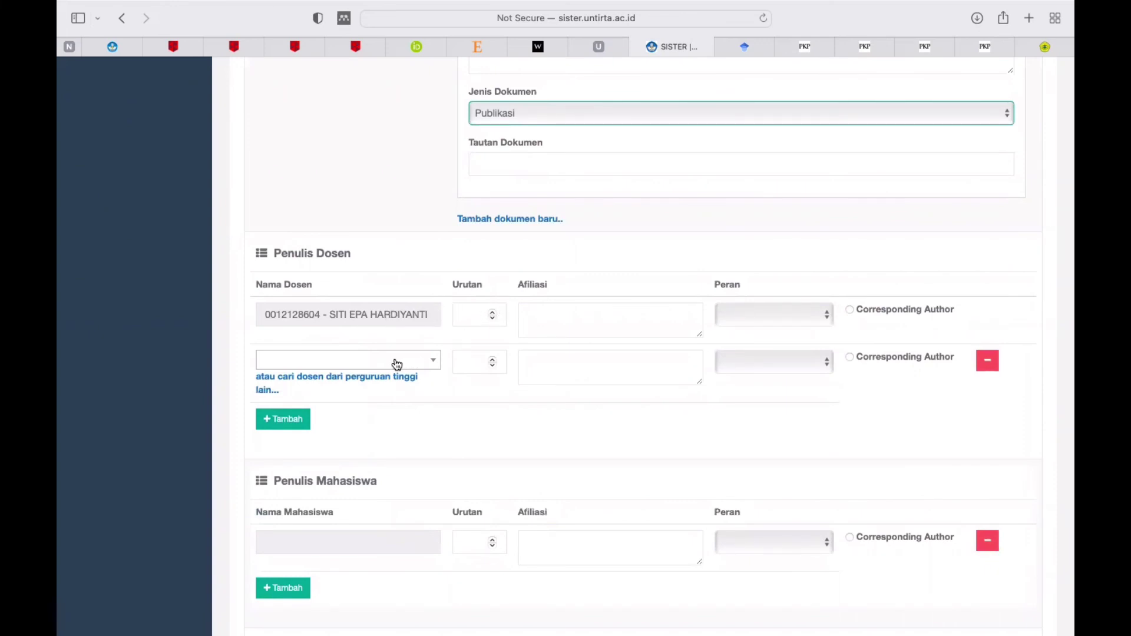
{"action": "left_click", "coordinate": [397, 364]}
{"action": "type", "text": "a"}
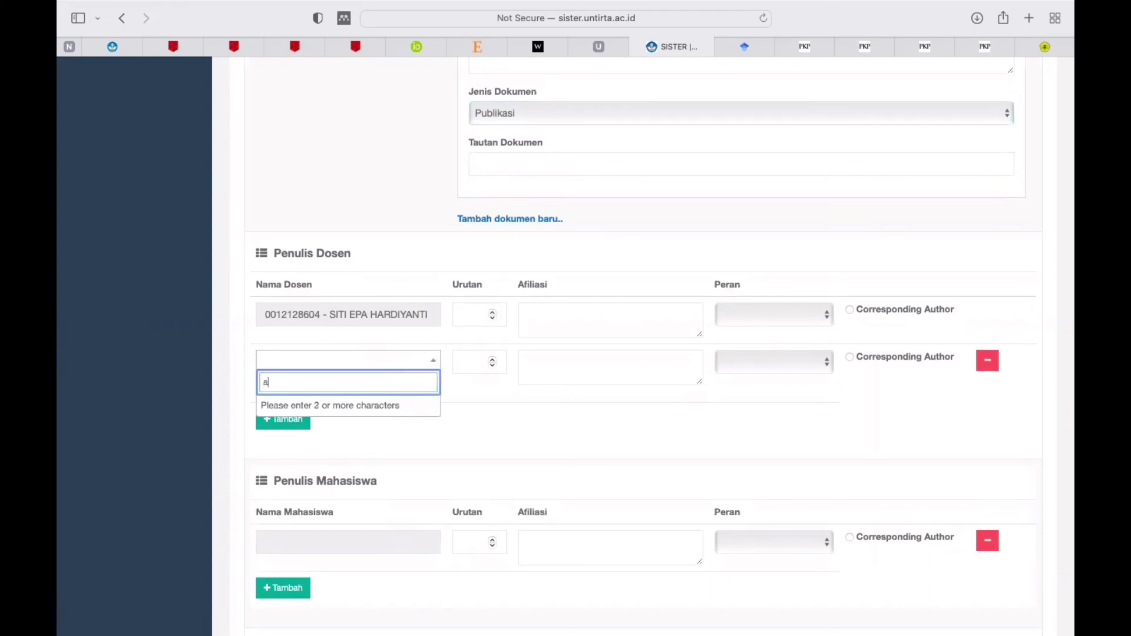
{"action": "type", "text": "khmad"}
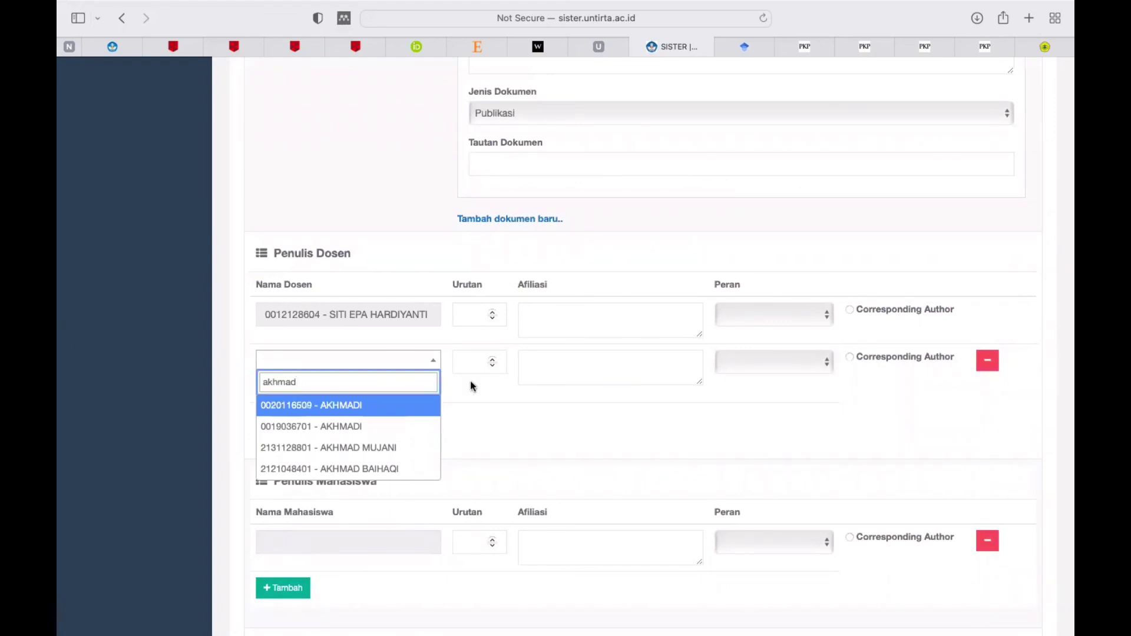
{"action": "left_click", "coordinate": [398, 426]}
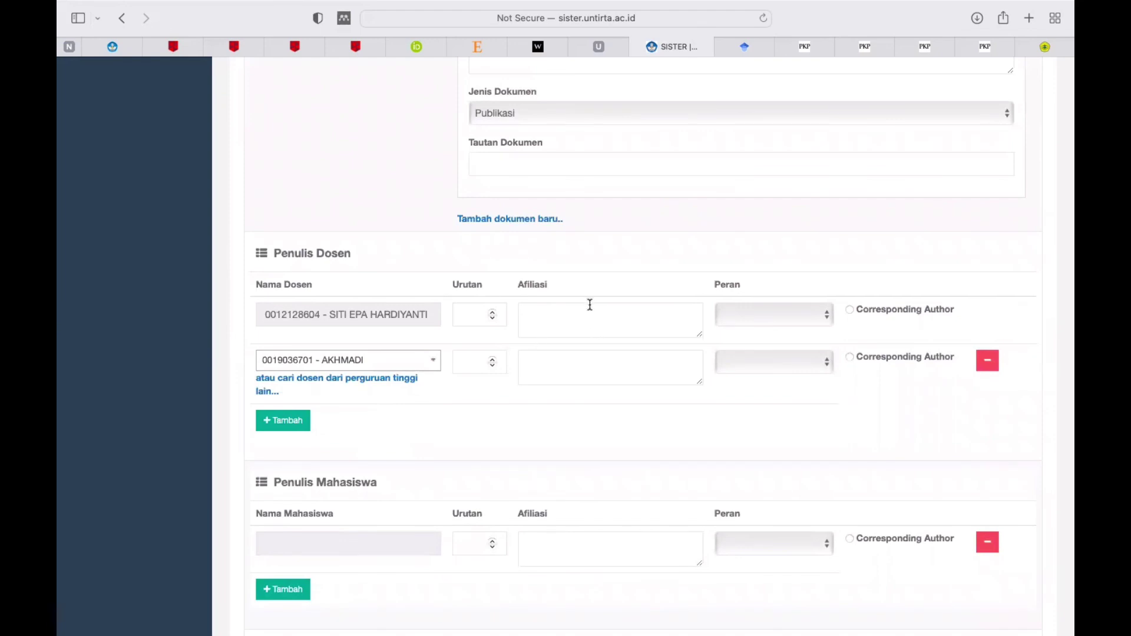
Set the Urutan of the first lecturer author to 1 and of the second to 2
{"action": "left_click", "coordinate": [478, 314]}
{"action": "type", "text": "1"}
{"action": "left_click", "coordinate": [474, 363]}
{"action": "type", "text": "2"}
Give the first lecturer author the Afiliasi "Universitas" and the Peran Penulis, and mark them as Corresponding Author
{"action": "left_click", "coordinate": [556, 318]}
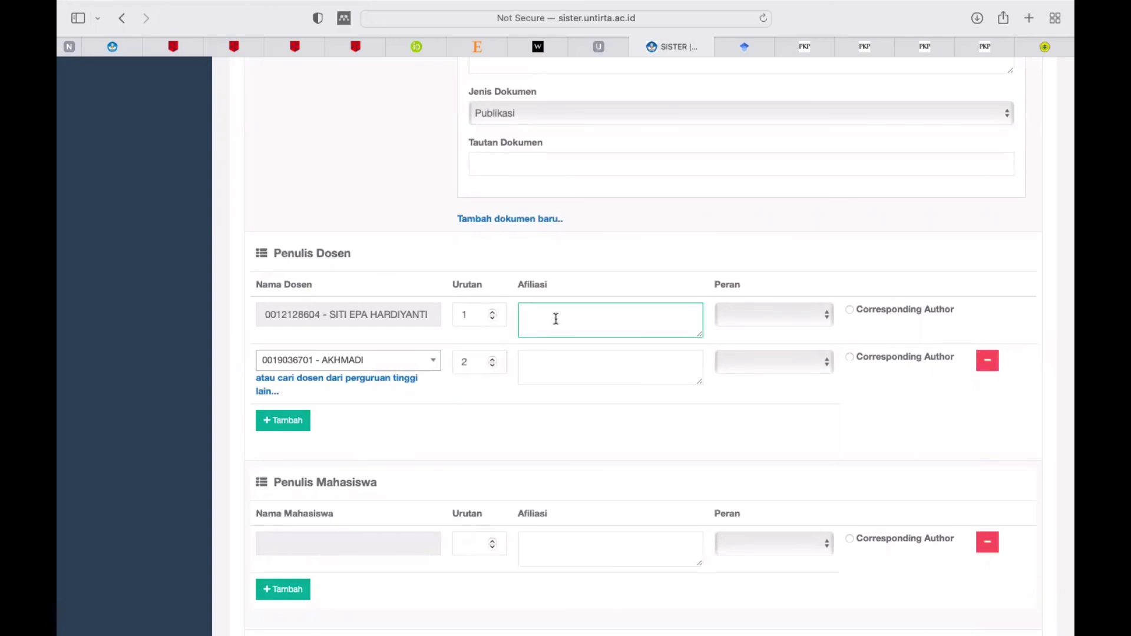
{"action": "type", "text": "Universitas"}
{"action": "left_click", "coordinate": [815, 316]}
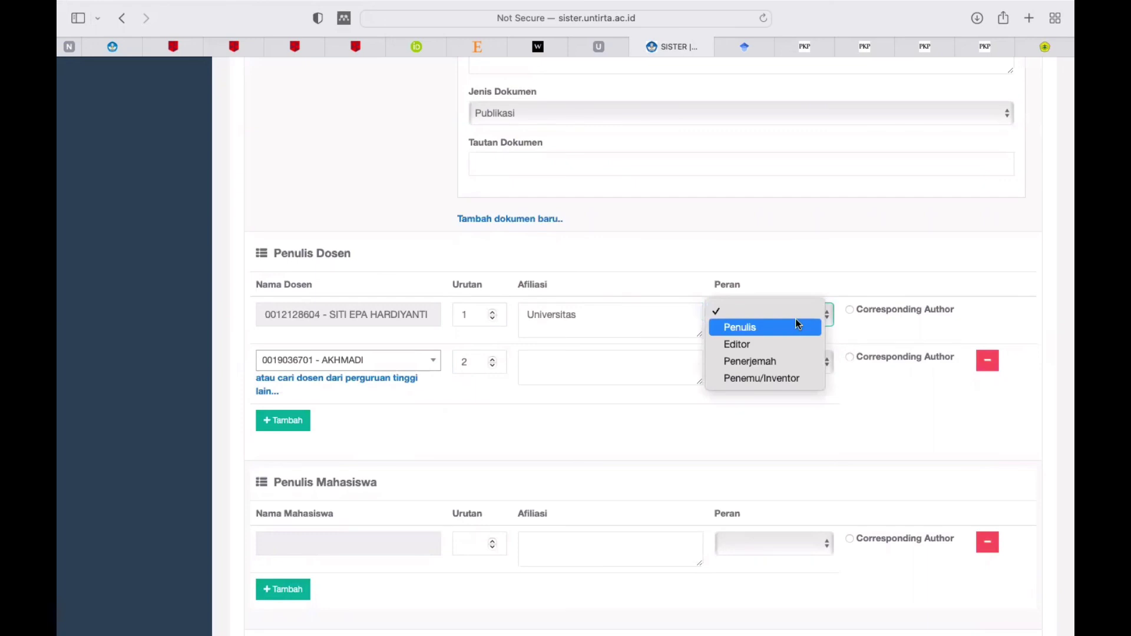
{"action": "left_click", "coordinate": [796, 321]}
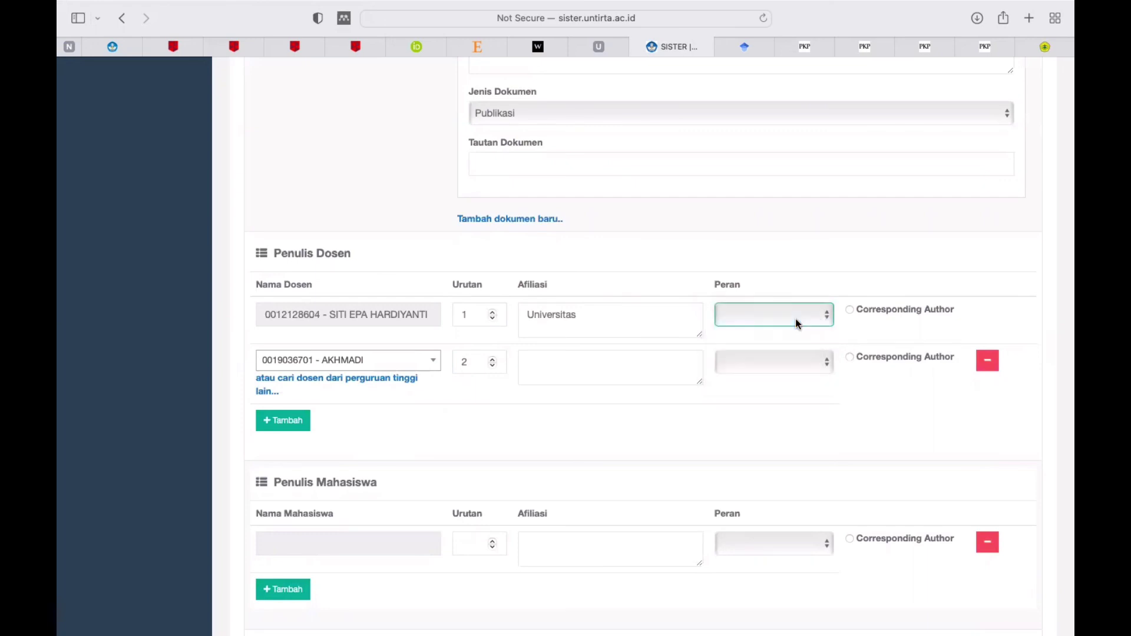
{"action": "left_click", "coordinate": [850, 310]}
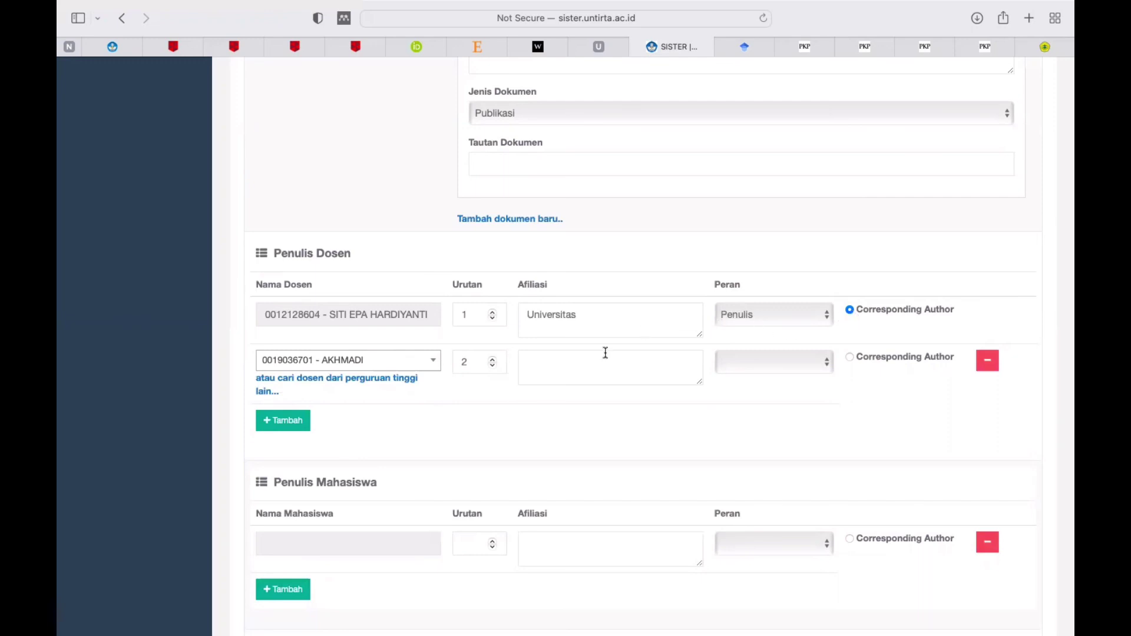
Review the Penulis Mahasiswa and Penulis Lain sections, and return to the Publikasi list without saving the form
{"action": "scroll", "coordinate": [510, 471], "scroll_direction": "down", "scroll_amount": 5}
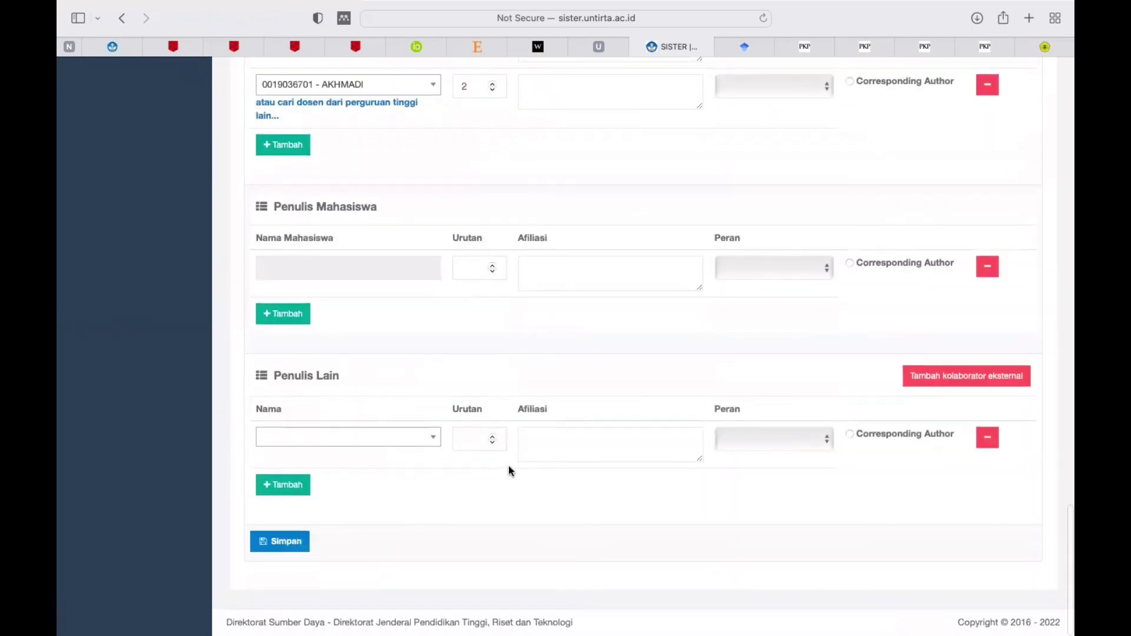
{"action": "scroll", "coordinate": [366, 346], "scroll_direction": "down", "scroll_amount": 1}
{"action": "scroll", "coordinate": [472, 242], "scroll_direction": "up", "scroll_amount": 1}
{"action": "scroll", "coordinate": [471, 241], "scroll_direction": "down", "scroll_amount": 1}
{"action": "scroll", "coordinate": [489, 508], "scroll_direction": "up", "scroll_amount": 20}
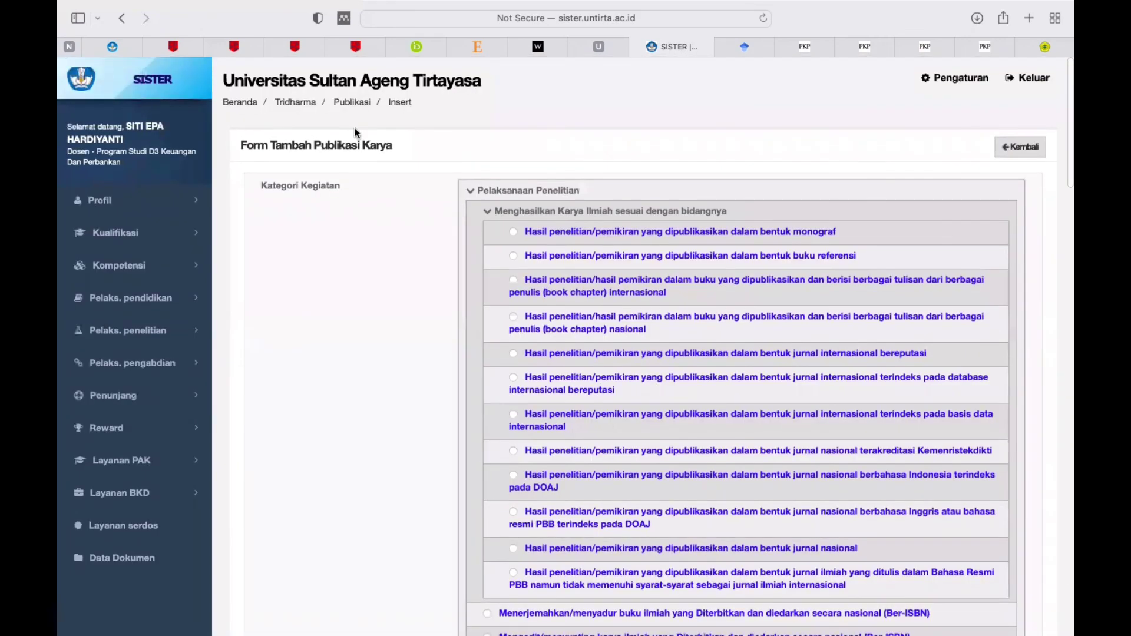
{"action": "left_click", "coordinate": [351, 104]}
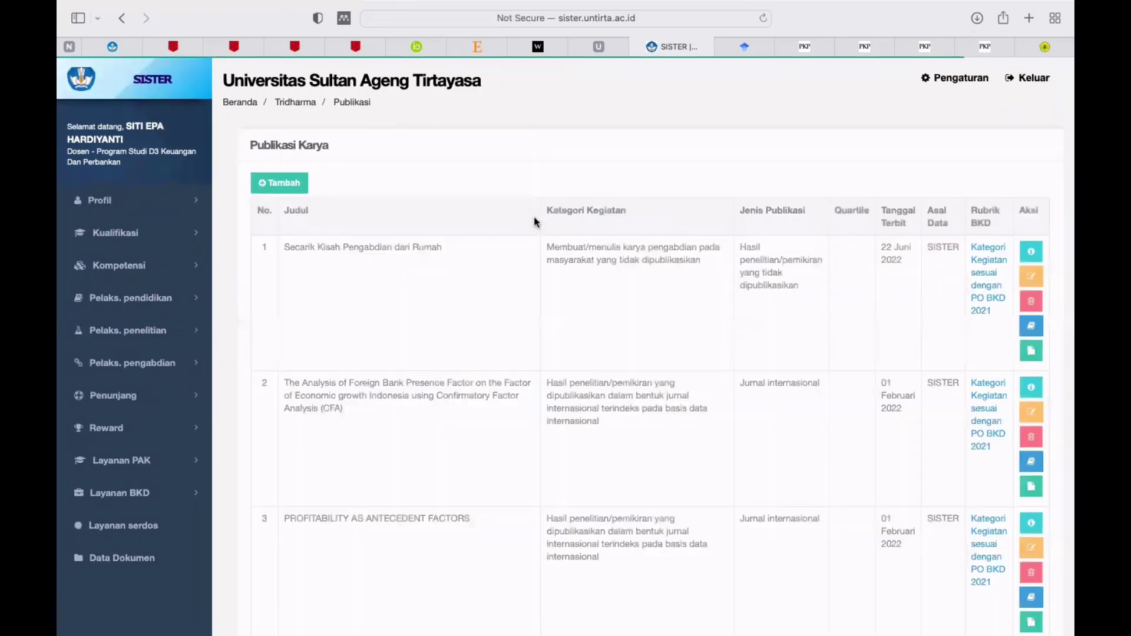